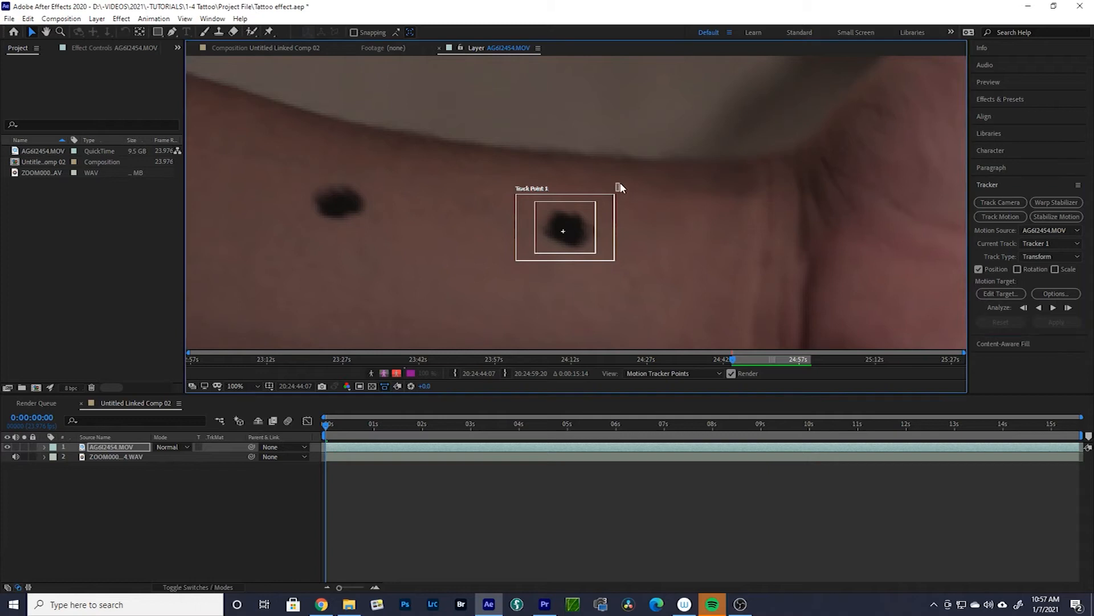
Enlarge the search region and feature region of Track Point 1 around the dot nearest the wrist.
{"action": "left_click_drag", "start_coordinate": [614, 195], "coordinate": [633, 163]}
{"action": "left_click", "coordinate": [595, 256]}
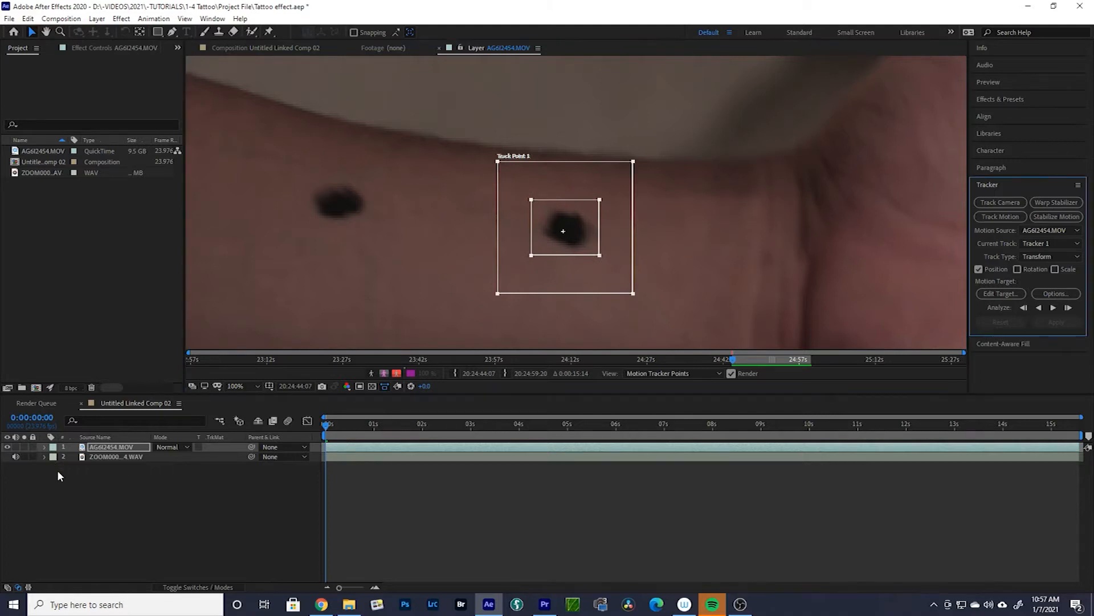
Add a null object to the composition and duplicate it twice.
{"action": "right_click", "coordinate": [94, 486]}
{"action": "mouse_move", "coordinate": [151, 362]}
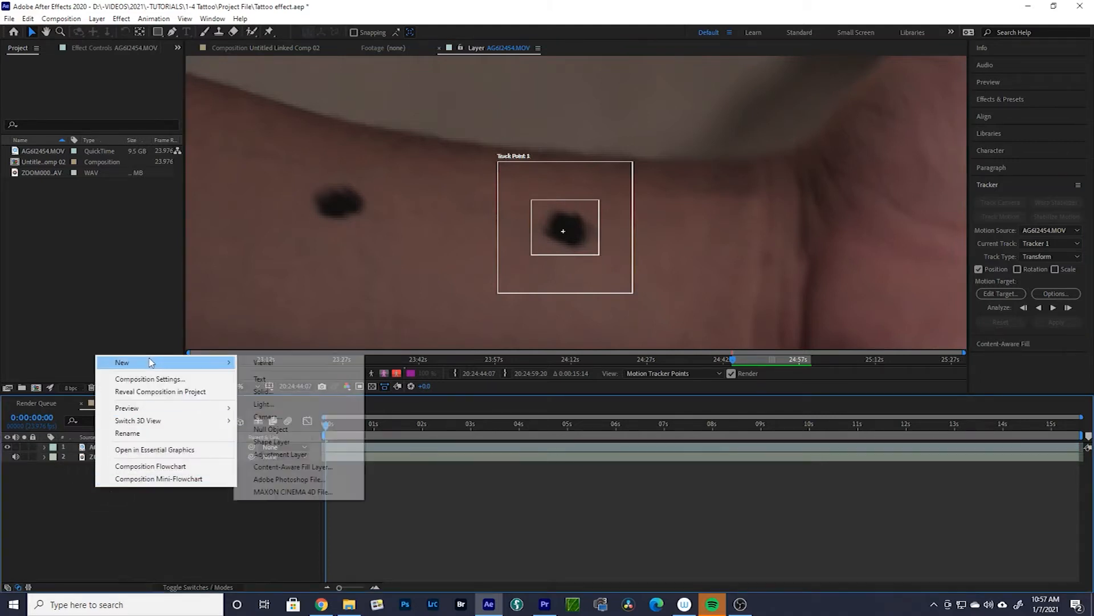
{"action": "left_click", "coordinate": [268, 429]}
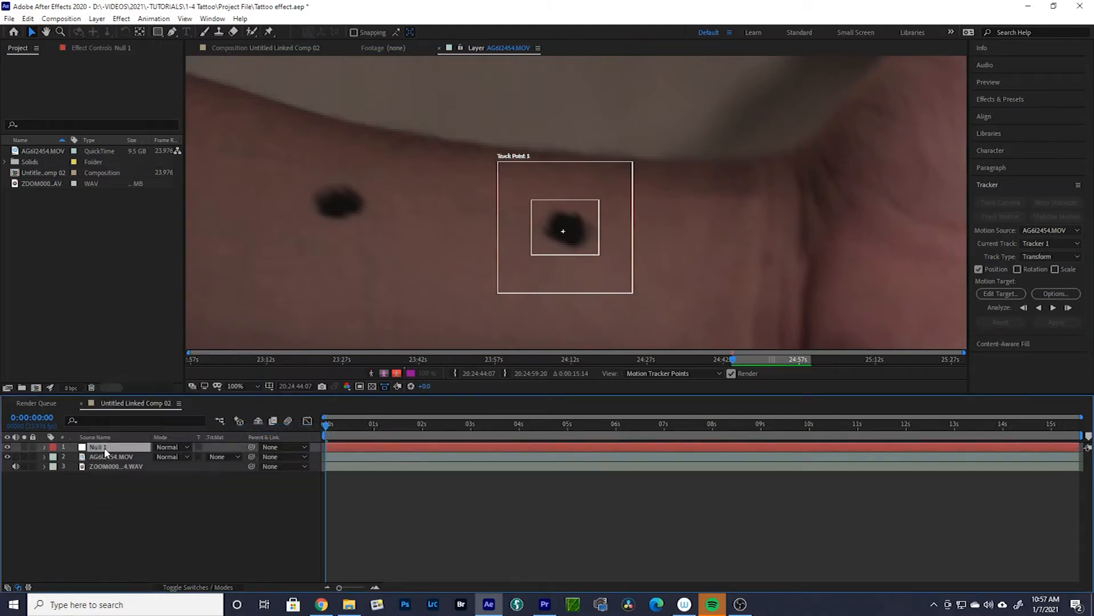
{"action": "key", "text": "ctrl+d"}
{"action": "key", "text": "ctrl+d"}
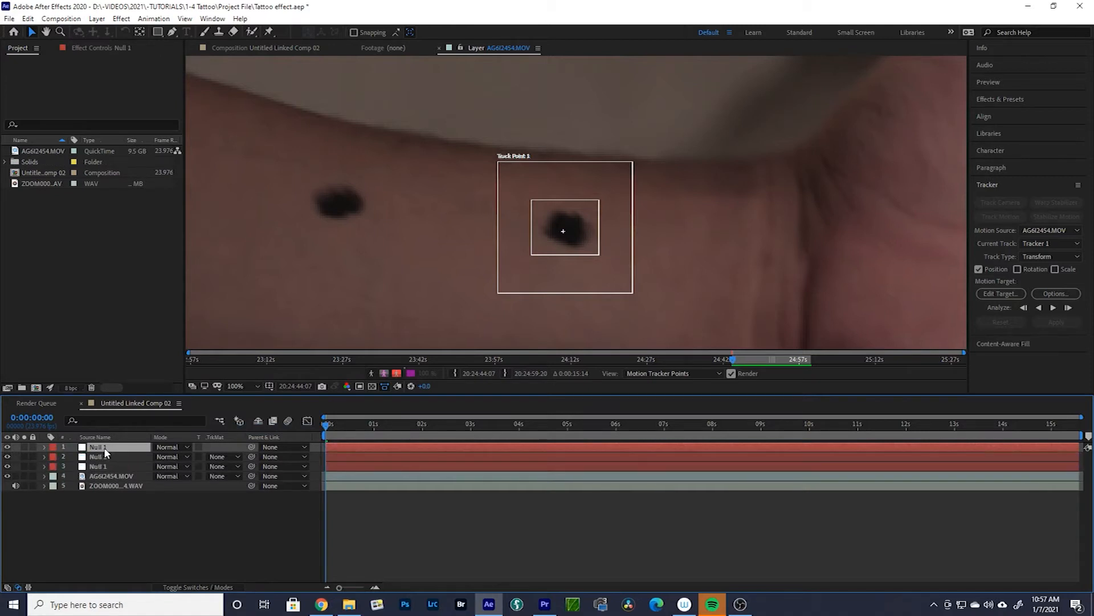
Rename the three null layers Bot, Mid and Top, working from the lowest null upward.
{"action": "left_click", "coordinate": [100, 469]}
{"action": "key", "text": "Return"}
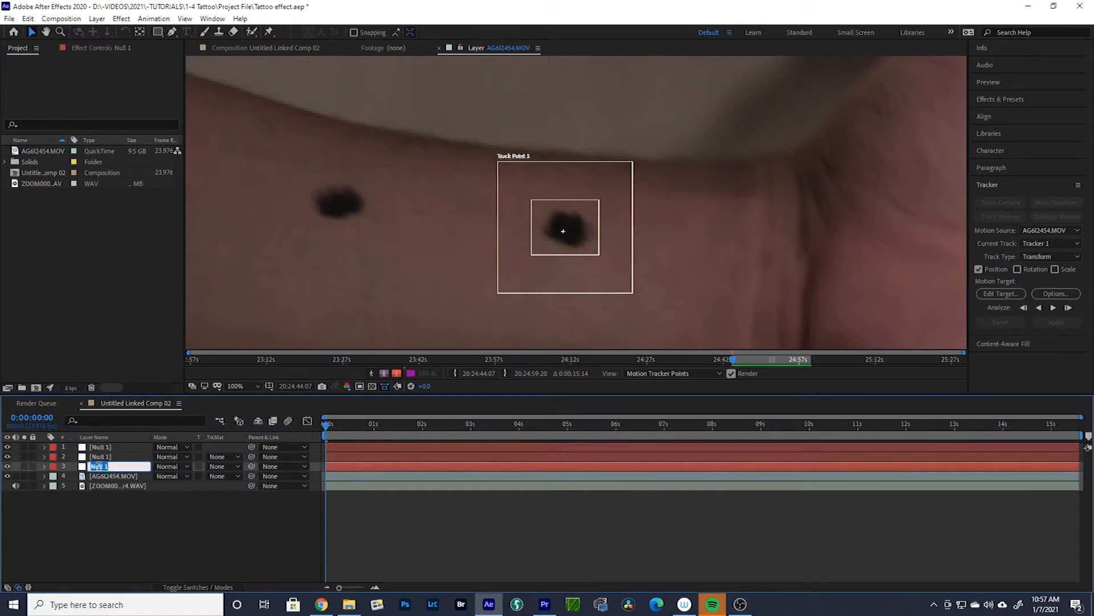
{"action": "type", "text": "Bot"}
{"action": "key", "text": "Return"}
{"action": "left_click", "coordinate": [117, 456]}
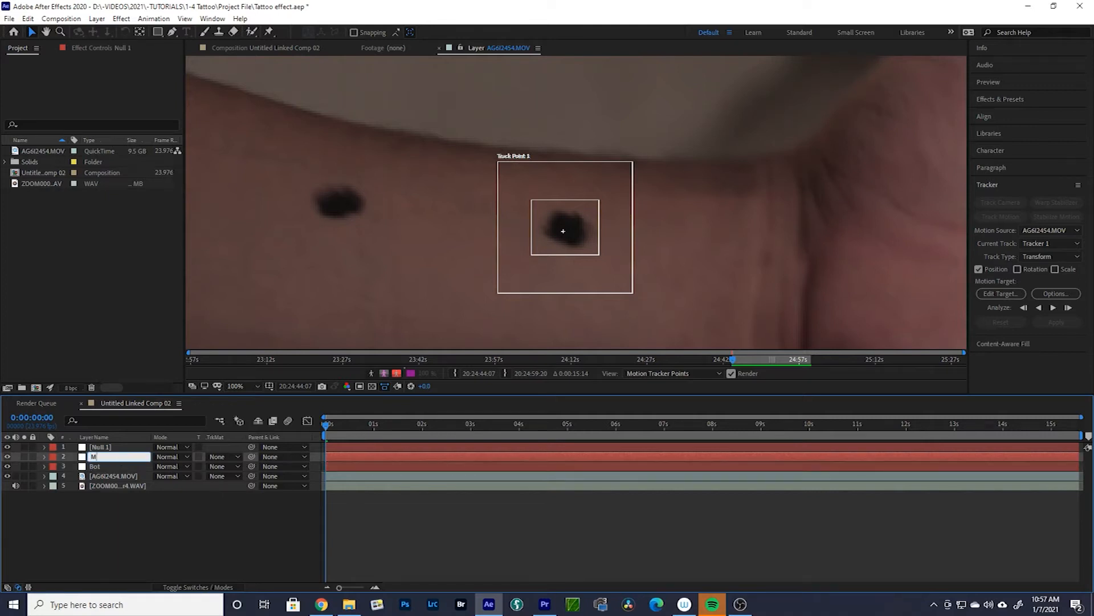
{"action": "left_click", "coordinate": [123, 448]}
{"action": "type", "text": "Top"}
{"action": "key", "text": "Return"}
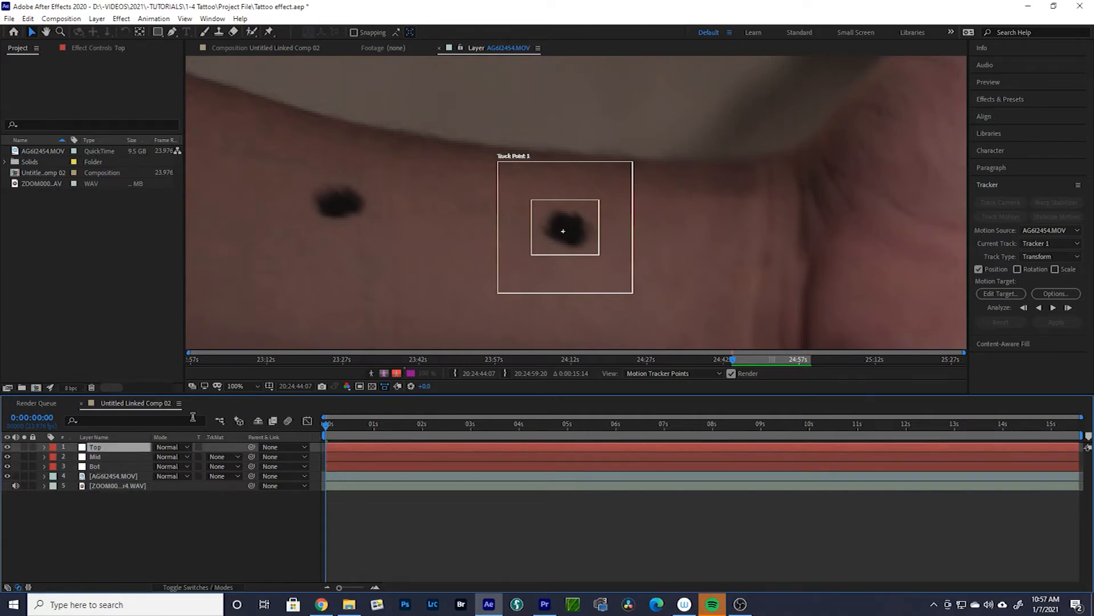
Analyze the wrist dot's track point forward through the AG6I2454.MOV footage from the first frame.
{"action": "left_click", "coordinate": [944, 476]}
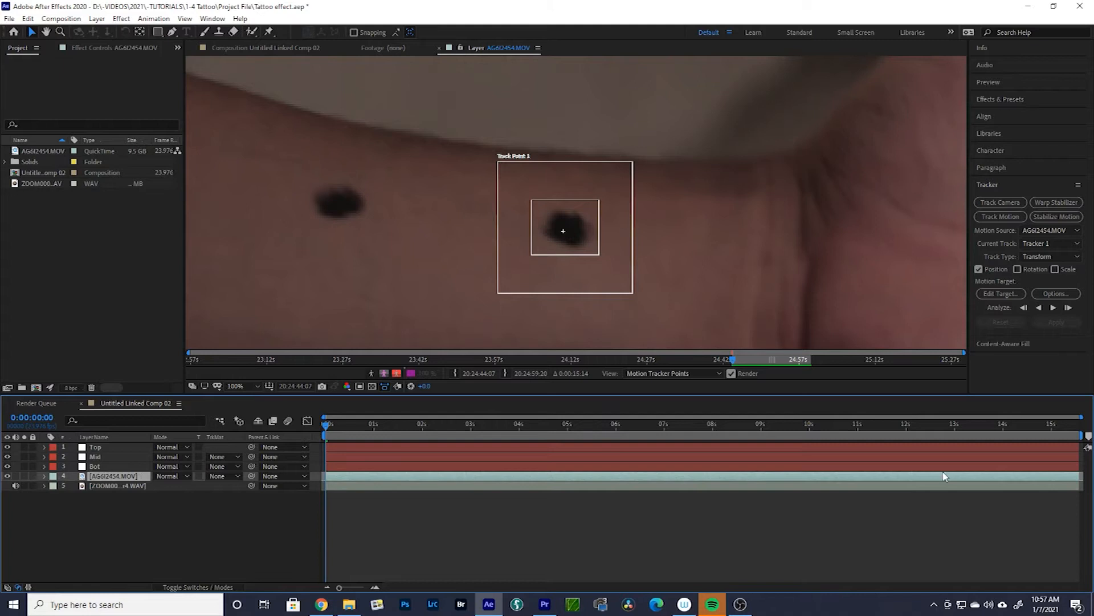
{"action": "scroll", "coordinate": [771, 255], "scroll_direction": "down", "scroll_amount": 3}
{"action": "left_click", "coordinate": [1054, 309]}
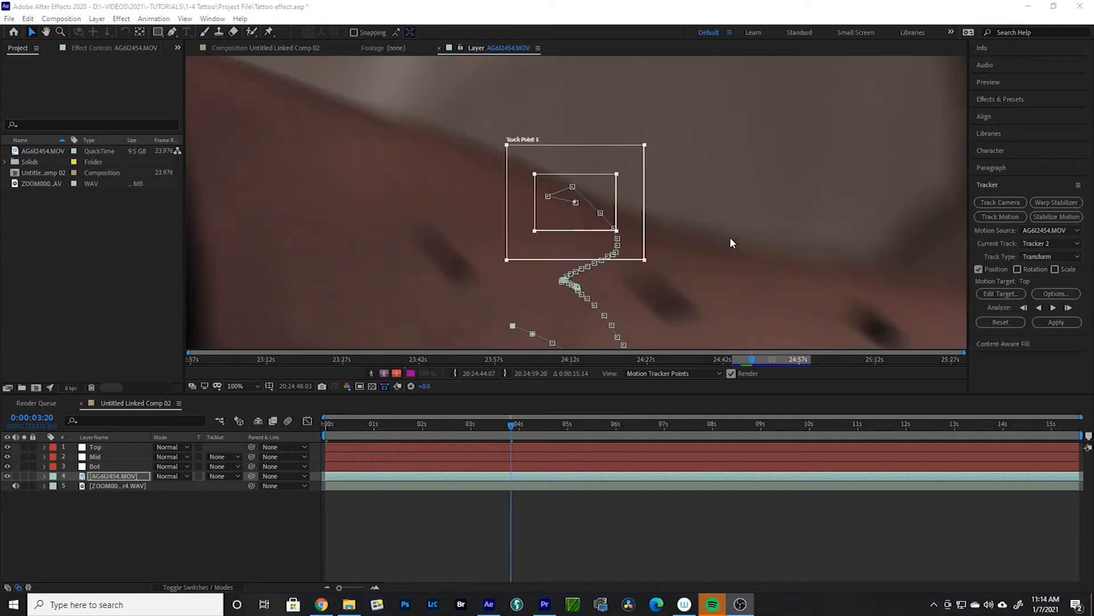
Correct Tracker 2 frame by frame from 0:00:03:20, placing its track point back over the middle dot.
{"action": "left_click", "coordinate": [275, 527]}
{"action": "key", "text": "Page_Up"}
{"action": "key", "text": "Page_Down"}
{"action": "left_click_drag", "start_coordinate": [575, 205], "coordinate": [664, 307]}
{"action": "left_click_drag", "start_coordinate": [789, 250], "coordinate": [675, 129]}
{"action": "key", "text": "Page_Down"}
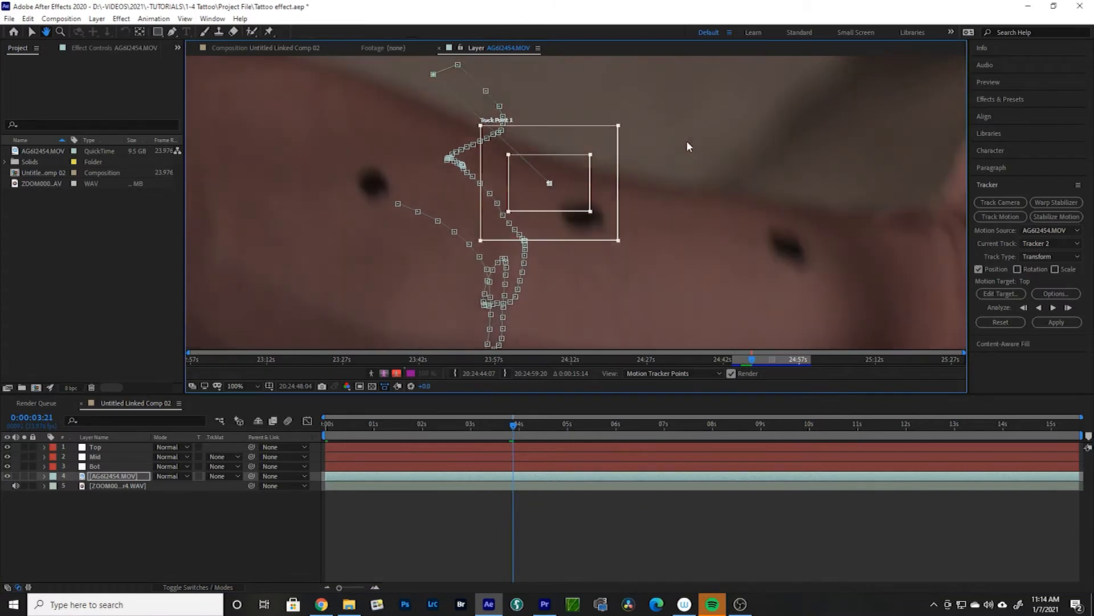
{"action": "key", "text": "Page_Down"}
{"action": "key", "text": "Page_Down"}
{"action": "left_click_drag", "start_coordinate": [601, 208], "coordinate": [622, 282]}
{"action": "key", "text": "Page_Down"}
{"action": "key", "text": "Page_Down"}
Set Tracker 2's motion target to the Mid layer and apply the tracking data in X and Y.
{"action": "left_click", "coordinate": [1005, 230]}
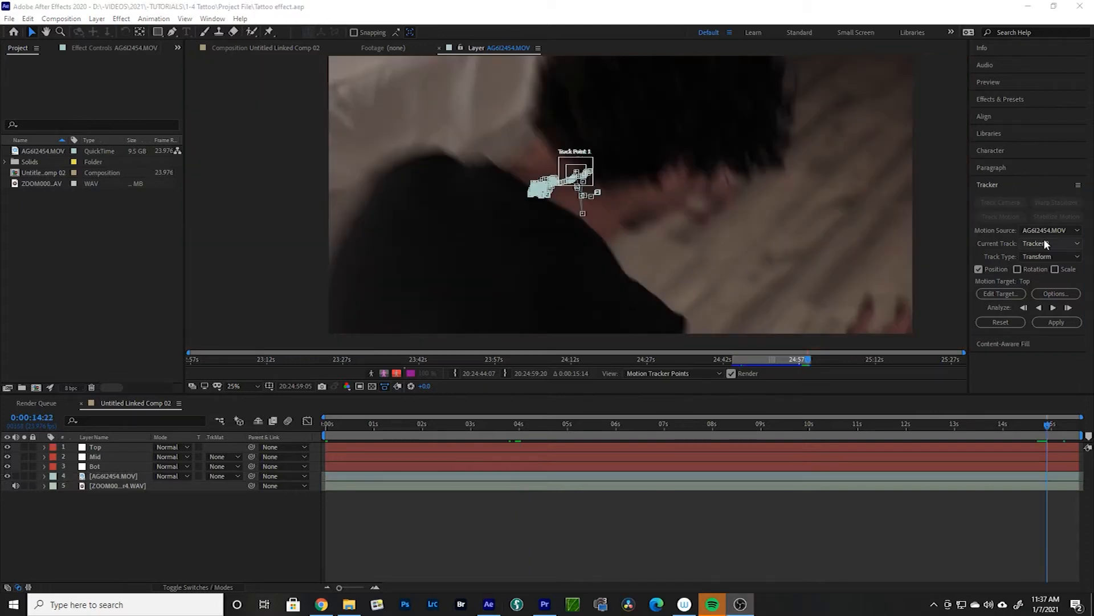
{"action": "left_click", "coordinate": [1001, 294]}
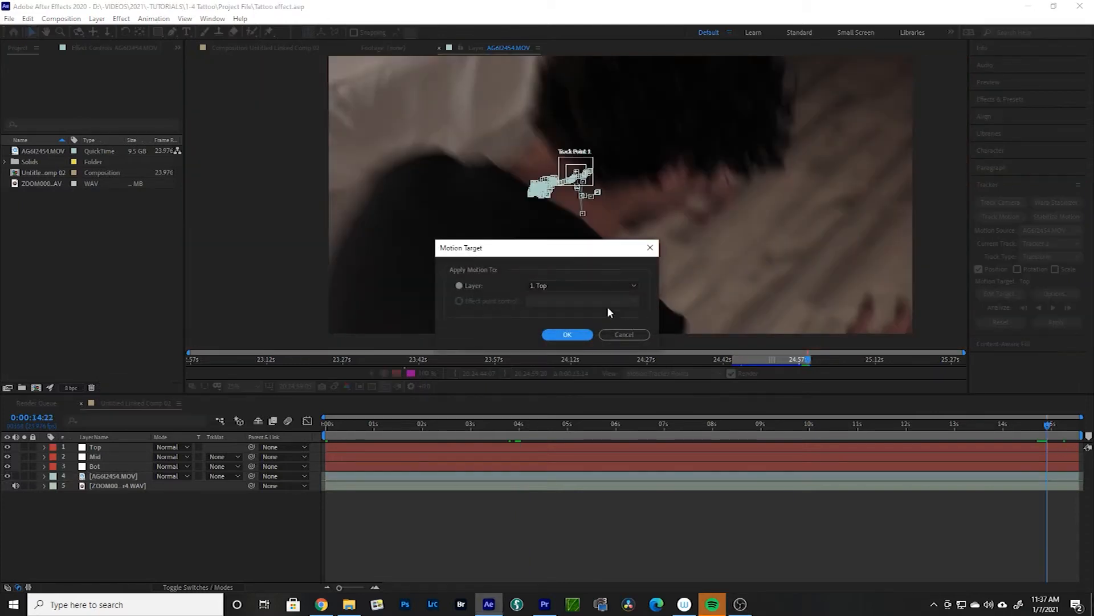
{"action": "left_click", "coordinate": [603, 285]}
{"action": "left_click", "coordinate": [583, 313]}
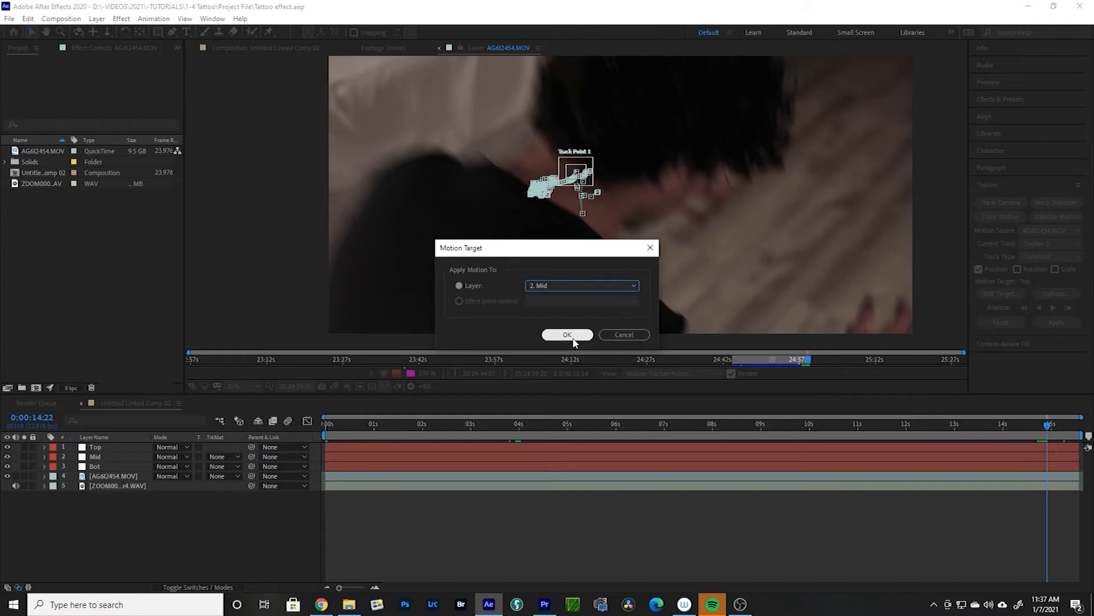
{"action": "left_click", "coordinate": [567, 335]}
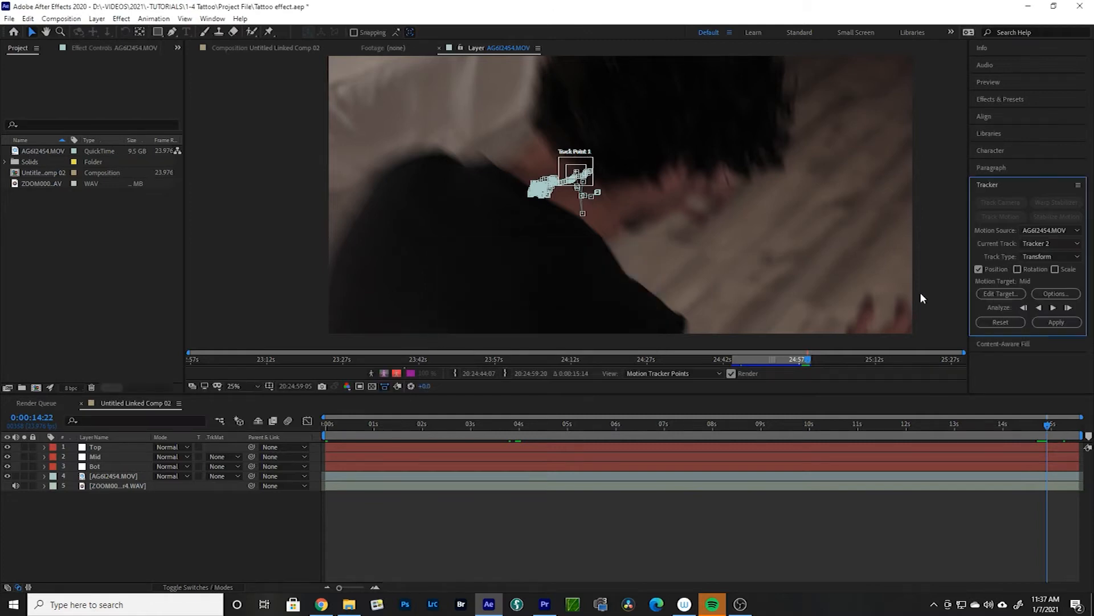
{"action": "left_click", "coordinate": [1051, 322]}
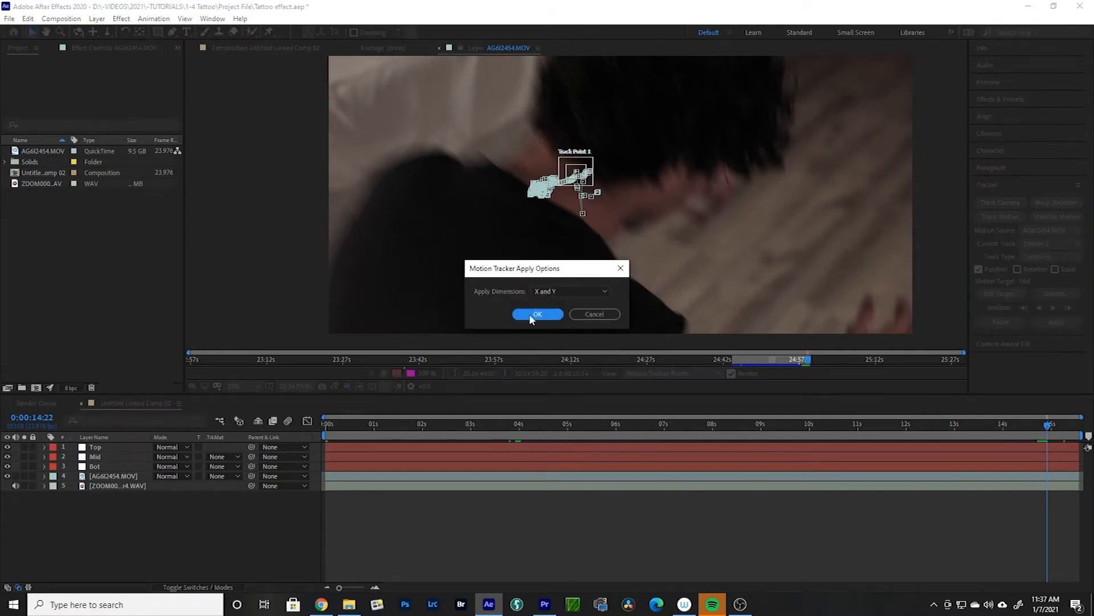
{"action": "left_click", "coordinate": [539, 313]}
Check Tracker 3 along the clip and apply its motion to the Top layer in X and Y.
{"action": "left_click_drag", "start_coordinate": [378, 424], "coordinate": [1074, 443]}
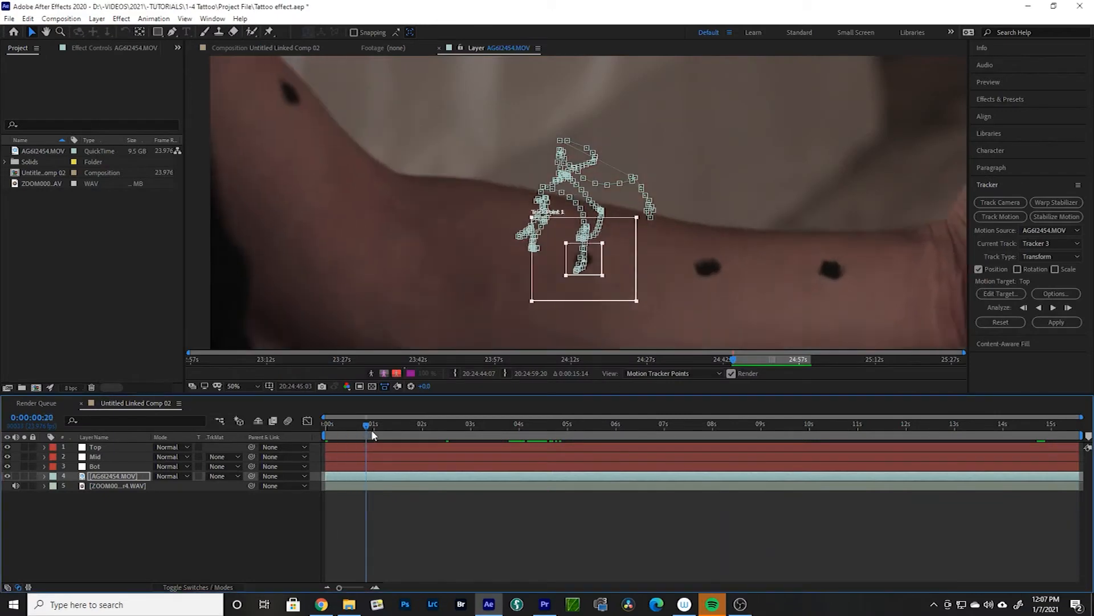
{"action": "left_click_drag", "start_coordinate": [374, 434], "coordinate": [894, 434]}
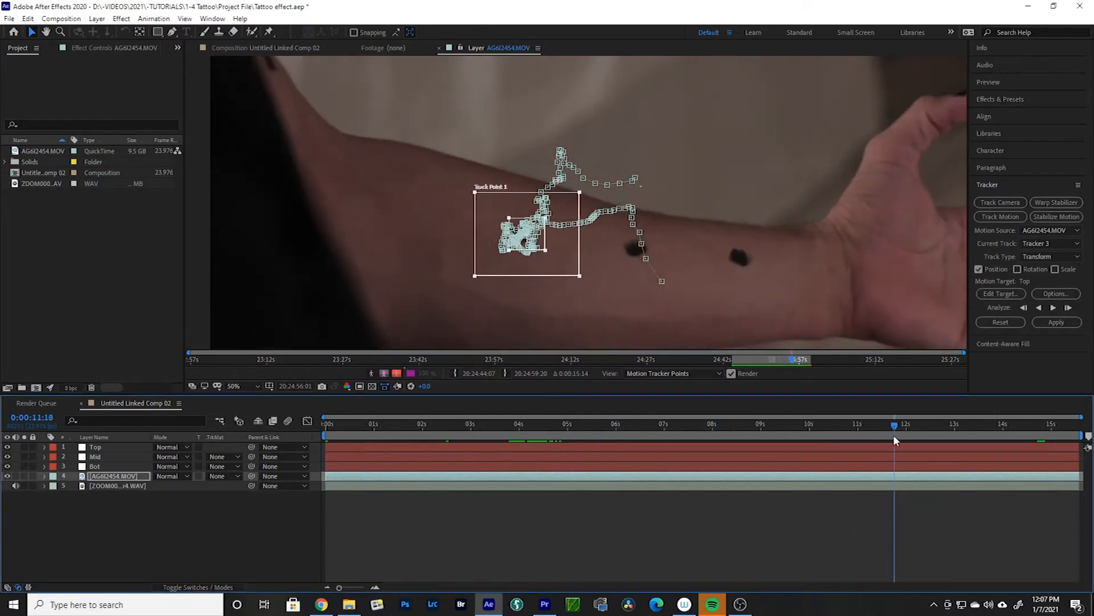
{"action": "left_click", "coordinate": [1001, 294]}
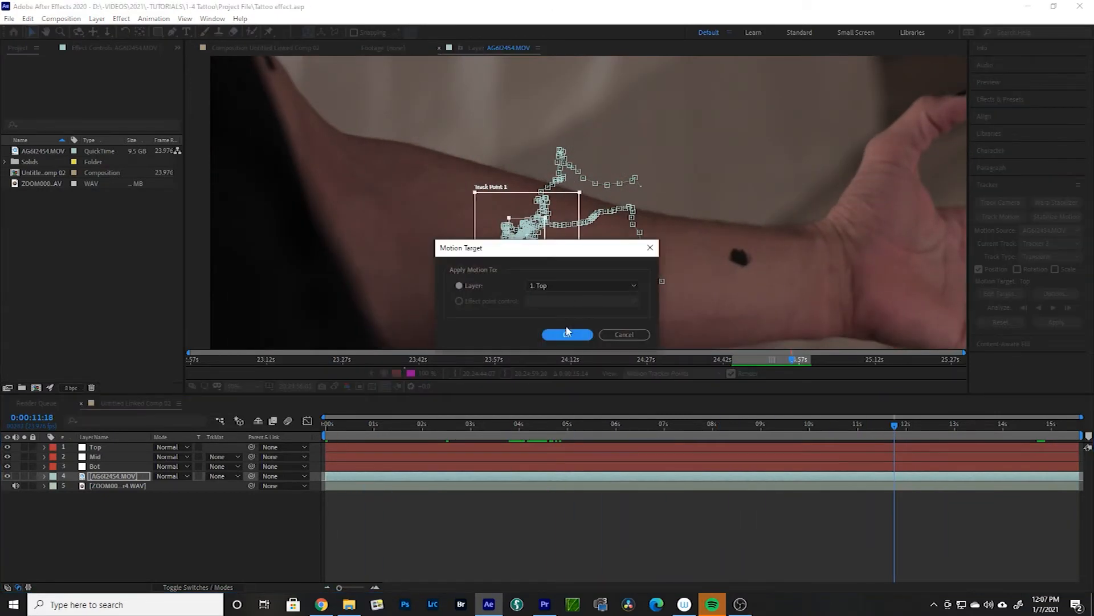
{"action": "left_click", "coordinate": [567, 334]}
{"action": "left_click", "coordinate": [1056, 322]}
{"action": "left_click", "coordinate": [548, 317]}
{"action": "left_click_drag", "start_coordinate": [895, 430], "coordinate": [996, 429]}
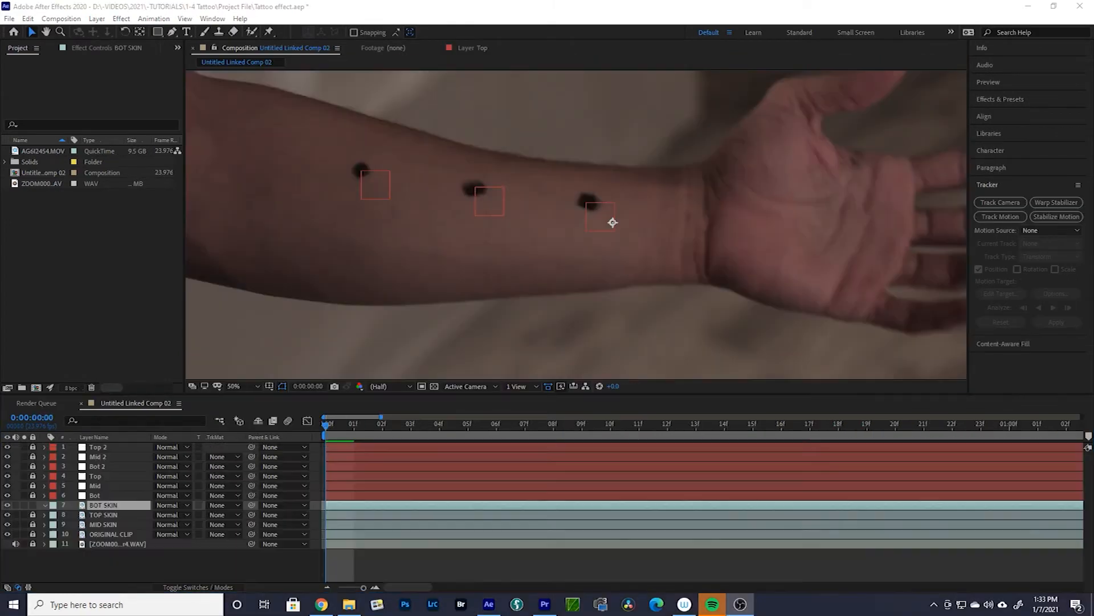
Apply a Freeze Frame to the BOT SKIN layer at 0:00:00:00.
{"action": "left_click", "coordinate": [119, 509]}
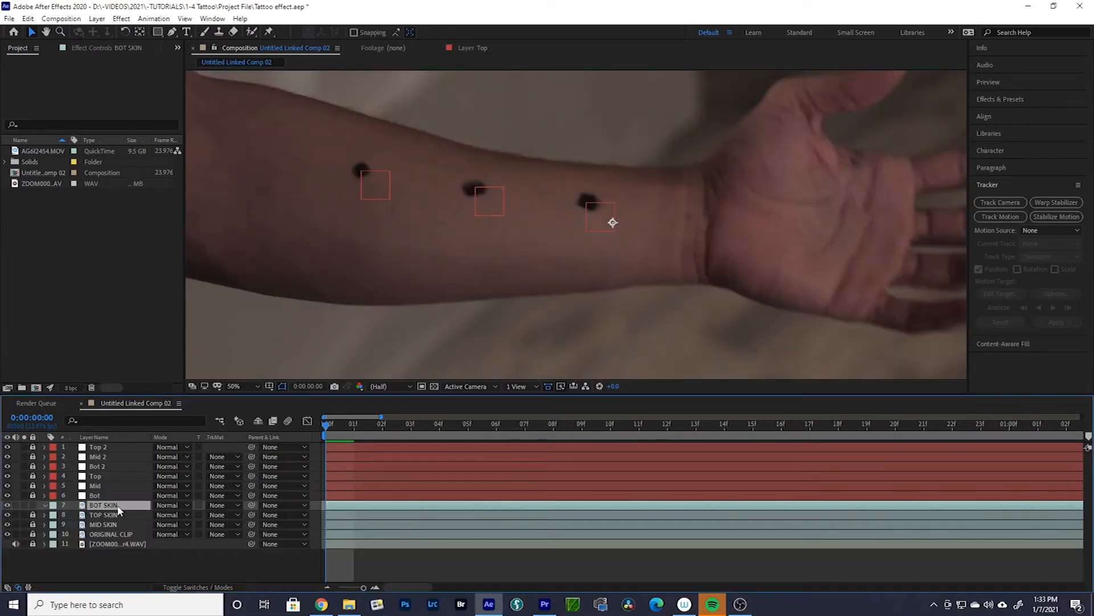
{"action": "right_click", "coordinate": [118, 509]}
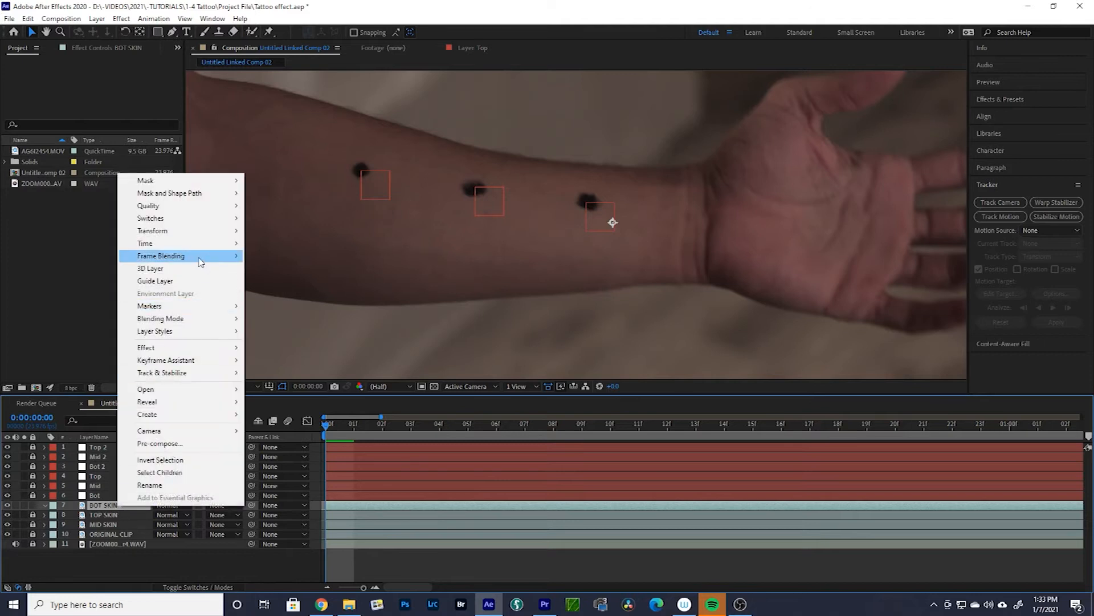
{"action": "mouse_move", "coordinate": [196, 245]}
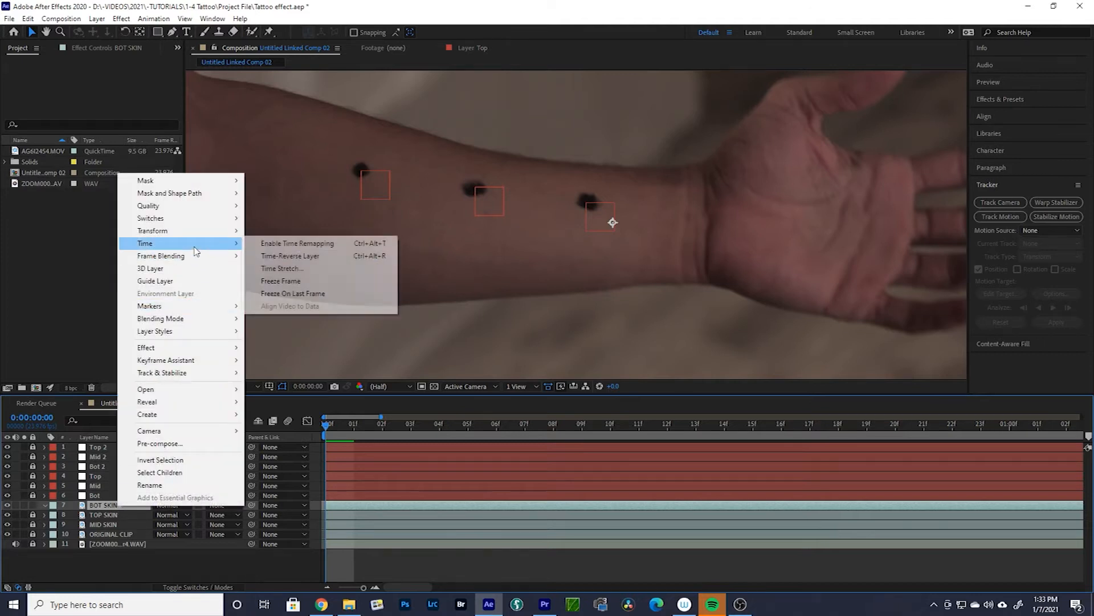
{"action": "left_click", "coordinate": [287, 282]}
Draw a small rectangular mask on BOT SKIN around clean skin between the wrist dot and the wrist.
{"action": "key", "text": "space"}
{"action": "key", "text": "space"}
{"action": "key", "text": "period"}
{"action": "key", "text": "q"}
{"action": "left_click_drag", "start_coordinate": [664, 154], "coordinate": [741, 227]}
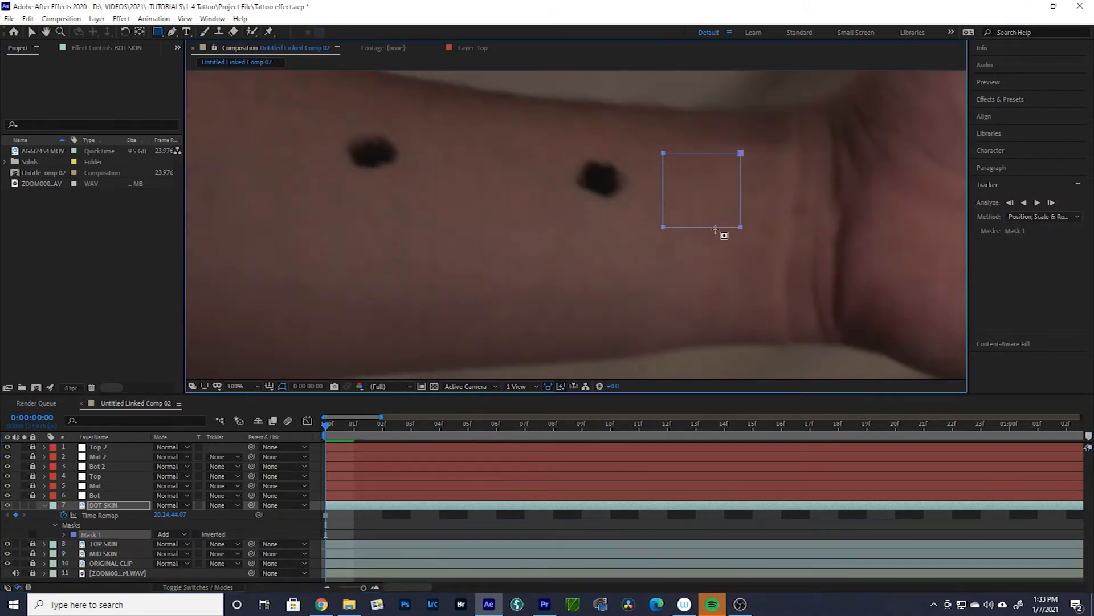
Move the masked BOT SKIN patch over the dot nearest the wrist so it covers the mark.
{"action": "left_click", "coordinate": [130, 507]}
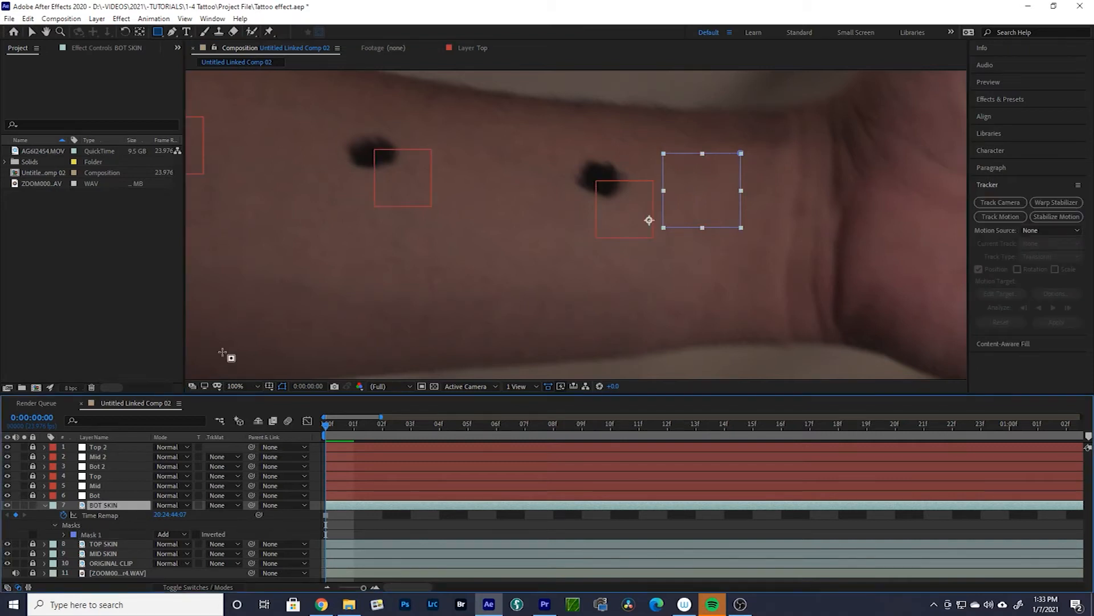
{"action": "left_click", "coordinate": [32, 31]}
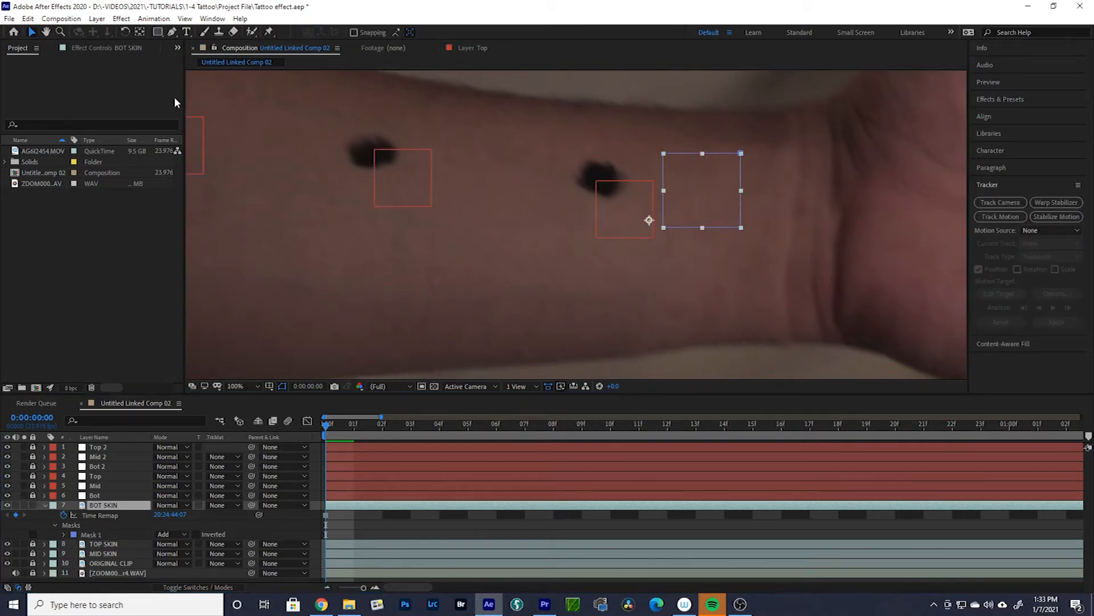
{"action": "left_click_drag", "start_coordinate": [694, 180], "coordinate": [574, 176]}
Parent the BOT SKIN layer to the Bot null and preview the patch moving with the arm.
{"action": "left_click", "coordinate": [123, 508]}
{"action": "left_click_drag", "start_coordinate": [251, 505], "coordinate": [127, 495]}
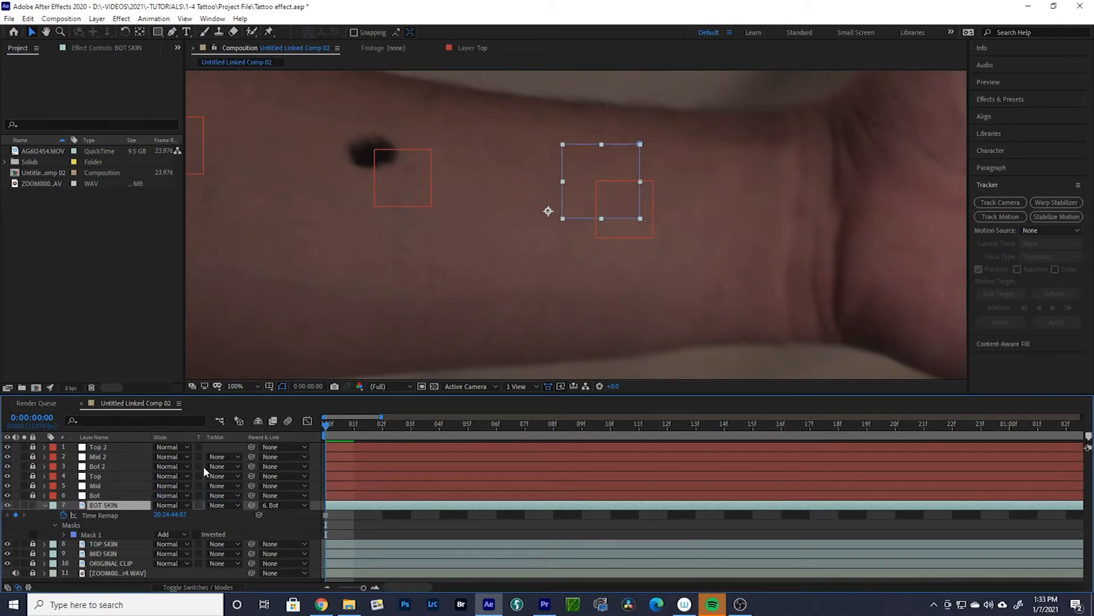
{"action": "left_click_drag", "start_coordinate": [336, 432], "coordinate": [623, 437]}
{"action": "key", "text": "comma"}
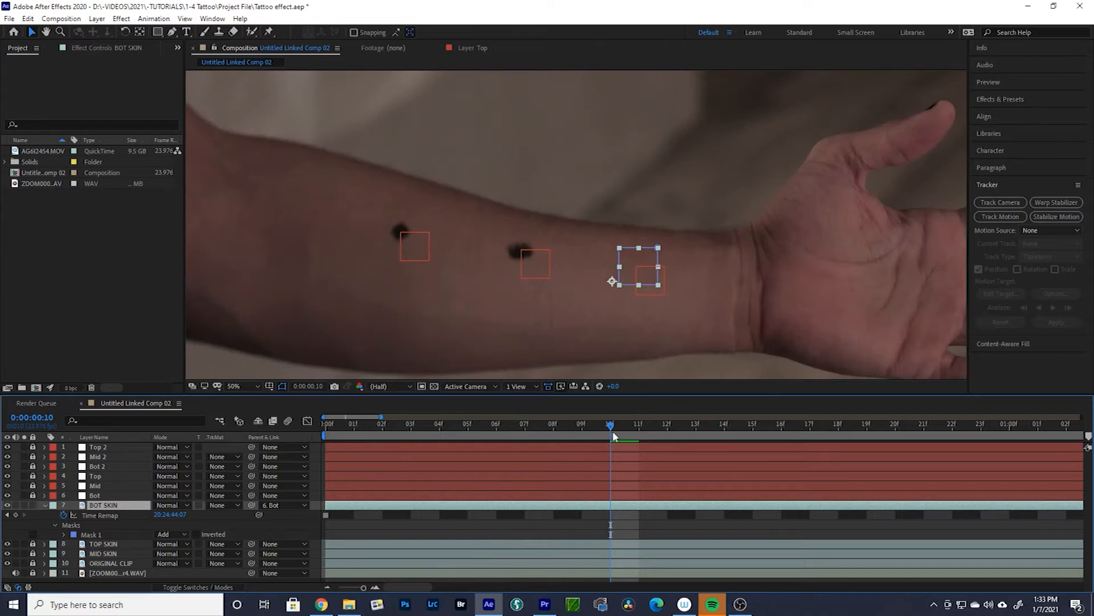
{"action": "key", "text": "space"}
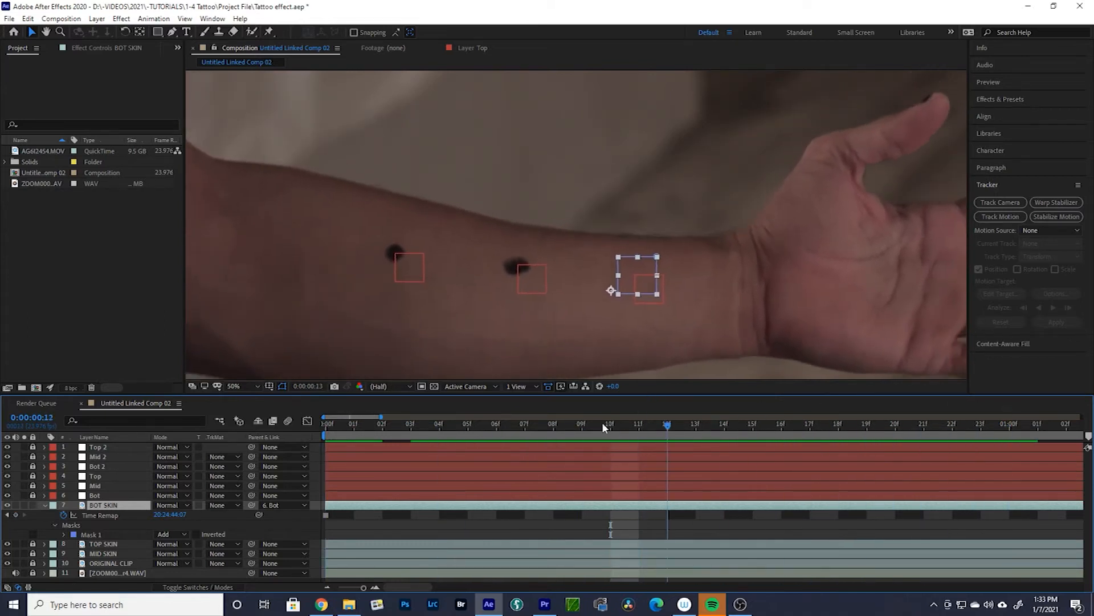
{"action": "left_click", "coordinate": [335, 424]}
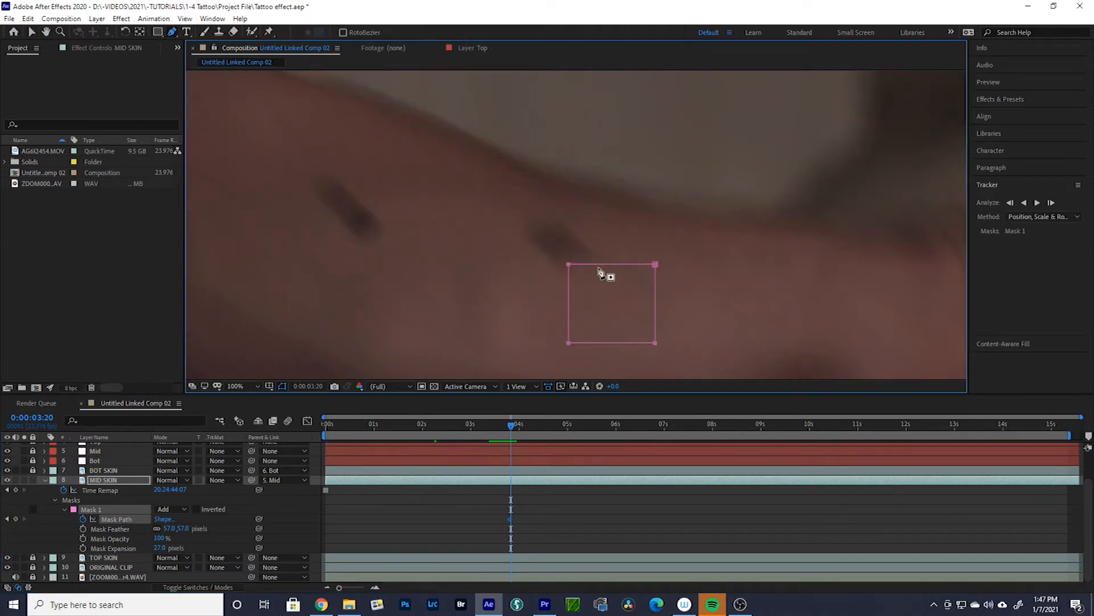
Add a vertex to the MID SKIN mask's upper edge and reshape the mask over the middle dot at 0:00:03:20 and the following frame.
{"action": "left_click", "coordinate": [600, 264]}
{"action": "left_click", "coordinate": [563, 264]}
{"action": "key", "text": "ctrl+z"}
{"action": "left_click_drag", "start_coordinate": [568, 264], "coordinate": [531, 226]}
{"action": "mouse_move", "coordinate": [600, 264]}
{"action": "left_mouse_down"}
{"action": "mouse_move", "coordinate": [569, 223]}
{"action": "mouse_move", "coordinate": [593, 281]}
{"action": "left_mouse_up"}
{"action": "key", "text": "Page_Down"}
{"action": "left_click_drag", "start_coordinate": [536, 241], "coordinate": [554, 285]}
Advance one frame and adjust the MID SKIN mask's upper vertices to keep the patch within the arm's edge.
{"action": "key", "text": "Page_Down"}
{"action": "left_click_drag", "start_coordinate": [590, 246], "coordinate": [508, 130]}
{"action": "left_click_drag", "start_coordinate": [471, 169], "coordinate": [486, 186]}
{"action": "left_click_drag", "start_coordinate": [511, 165], "coordinate": [515, 181]}
{"action": "left_click_drag", "start_coordinate": [577, 163], "coordinate": [572, 185]}
Lift the MID SKIN mask's upper vertices slightly four frames further on, and play back the corrected section.
{"action": "key", "text": "Page_Down"}
{"action": "key", "text": "Page_Down"}
{"action": "key", "text": "Page_Down"}
{"action": "key", "text": "Page_Down"}
{"action": "key", "text": "Page_Down"}
{"action": "key", "text": "Page_Down"}
{"action": "key", "text": "Page_Up"}
{"action": "key", "text": "Page_Up"}
{"action": "left_click_drag", "start_coordinate": [524, 200], "coordinate": [521, 178]}
{"action": "left_click_drag", "start_coordinate": [495, 206], "coordinate": [492, 186]}
{"action": "key", "text": "Page_Down"}
{"action": "key", "text": "Page_Down"}
{"action": "key", "text": "Page_Down"}
{"action": "key", "text": "Page_Down"}
{"action": "key", "text": "Page_Down"}
{"action": "scroll", "coordinate": [618, 175], "scroll_direction": "down", "scroll_amount": 1}
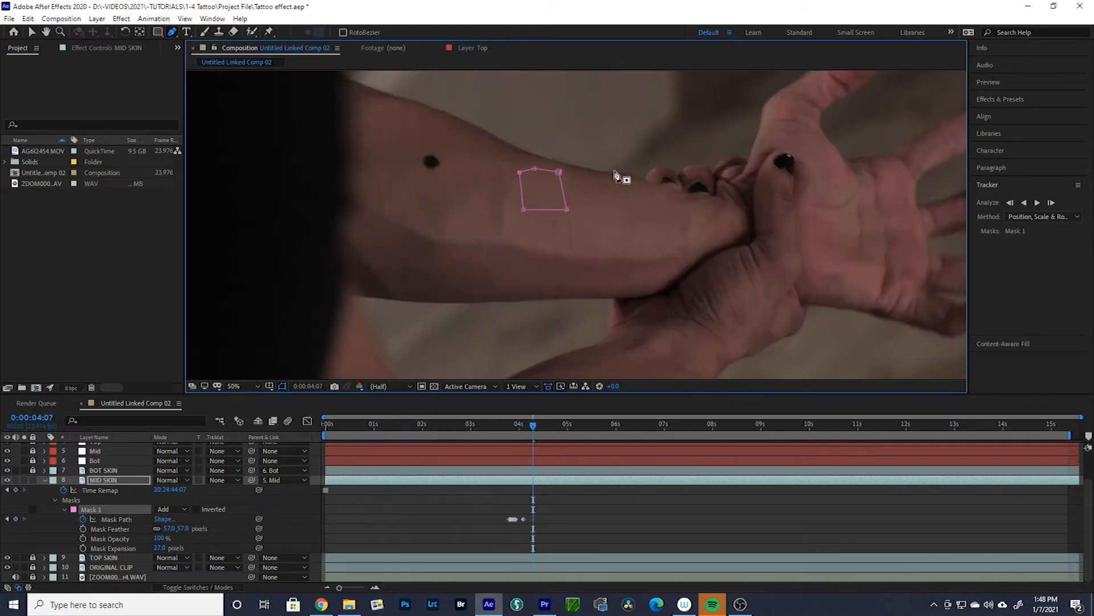
{"action": "left_click", "coordinate": [459, 427]}
{"action": "key", "text": "space"}
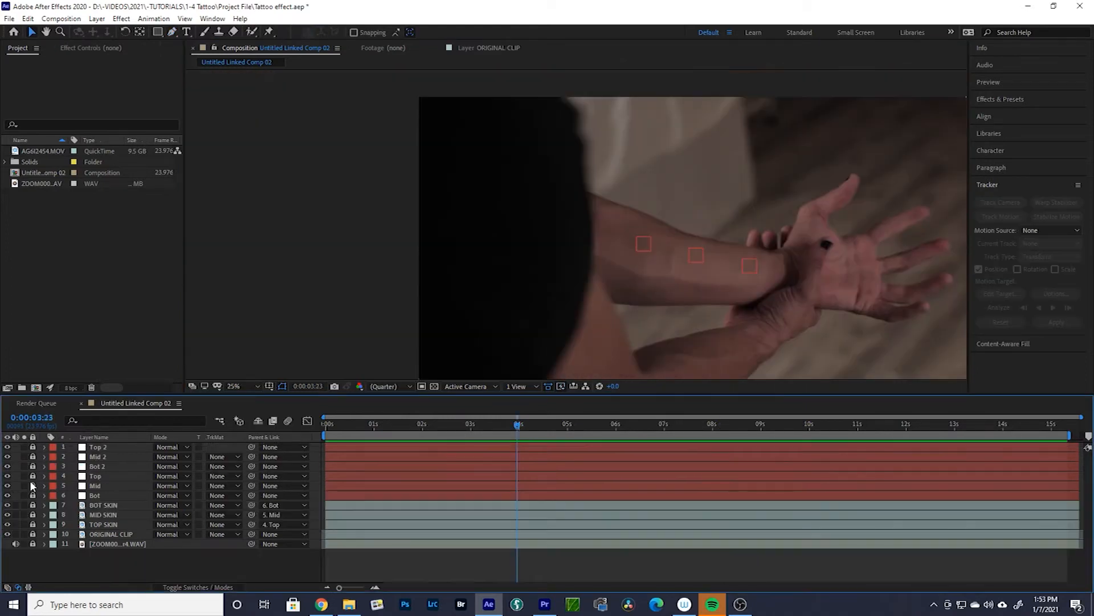
Unlock the Top, Mid and Bot nulls and the three SKIN layers, and pre-compose them together as Clean Plate.
{"action": "left_click", "coordinate": [33, 476]}
{"action": "left_click", "coordinate": [117, 524]}
{"action": "left_click", "coordinate": [105, 473], "text": "shift"}
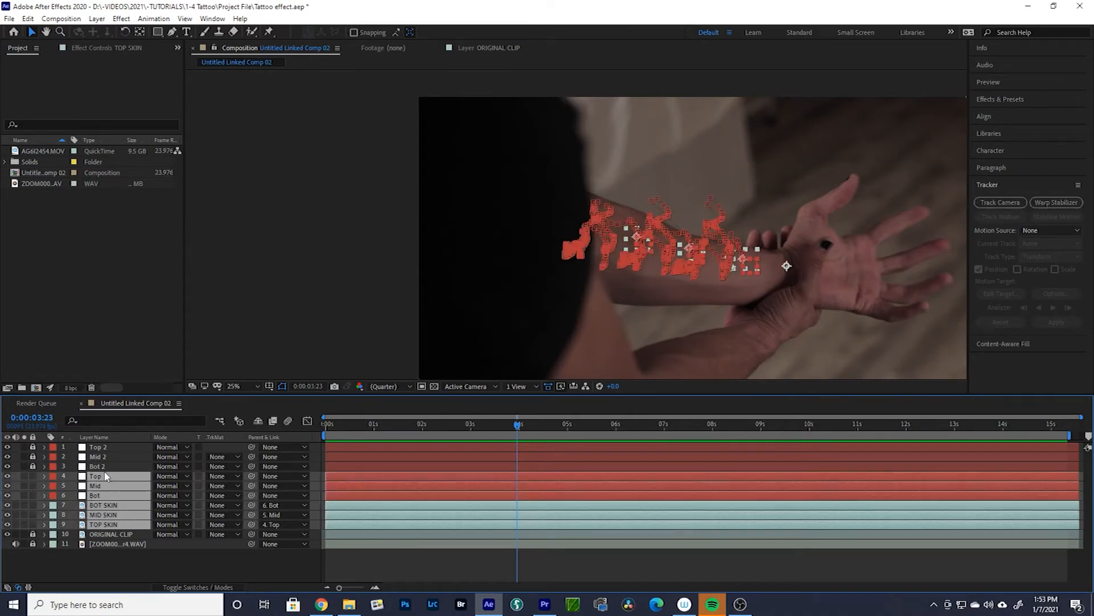
{"action": "right_click", "coordinate": [101, 477]}
{"action": "left_click", "coordinate": [141, 413]}
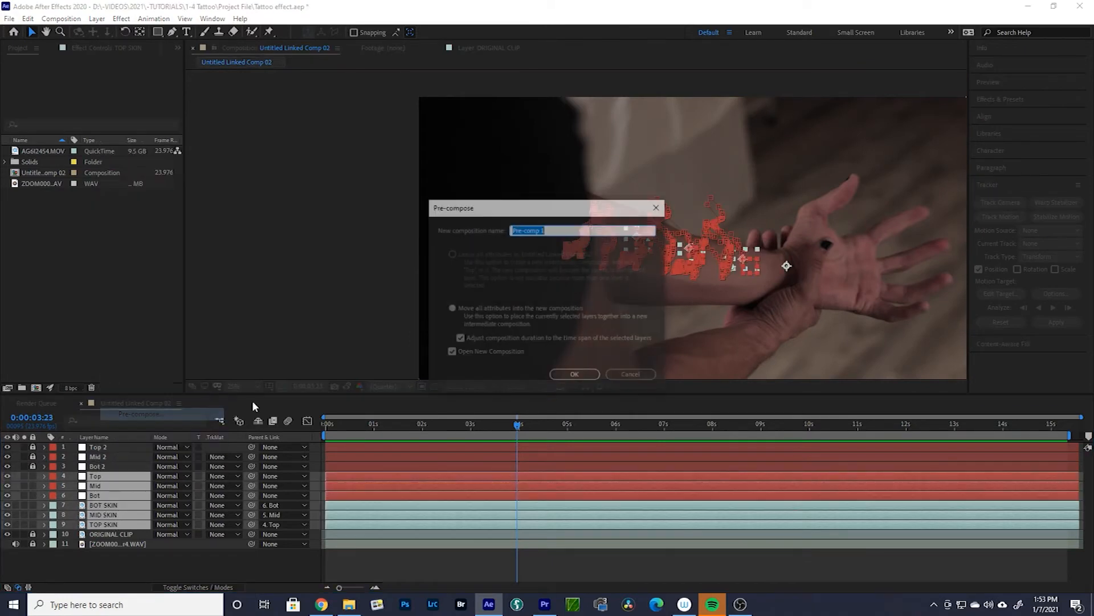
{"action": "type", "text": "Clea"}
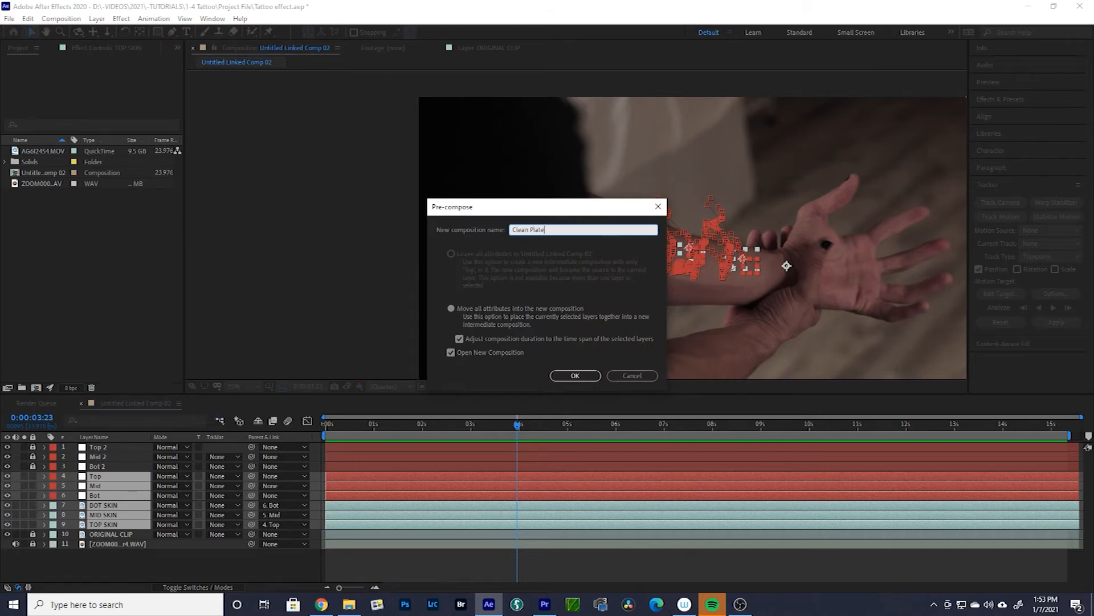
{"action": "type", "text": "n Plate"}
{"action": "key", "text": "Return"}
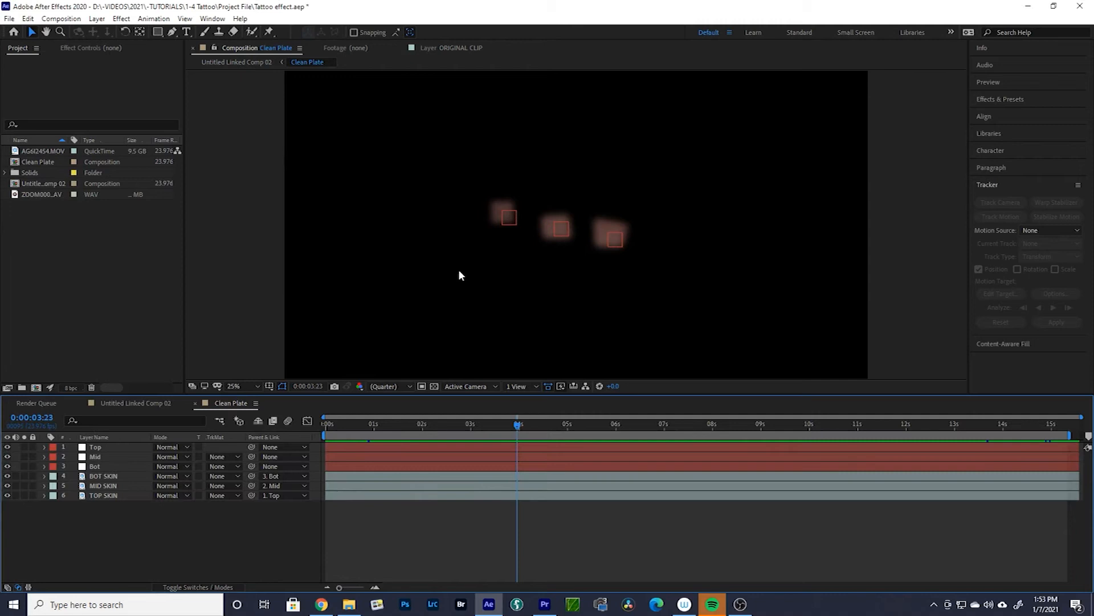
Return to the Untitled Linked Comp 02 composition and play back the clean plate over the arm footage.
{"action": "left_click", "coordinate": [166, 403]}
{"action": "mouse_move", "coordinate": [395, 428]}
{"action": "left_mouse_down"}
{"action": "mouse_move", "coordinate": [362, 423]}
{"action": "mouse_move", "coordinate": [542, 433]}
{"action": "mouse_move", "coordinate": [405, 431]}
{"action": "left_mouse_up"}
{"action": "key", "text": "space"}
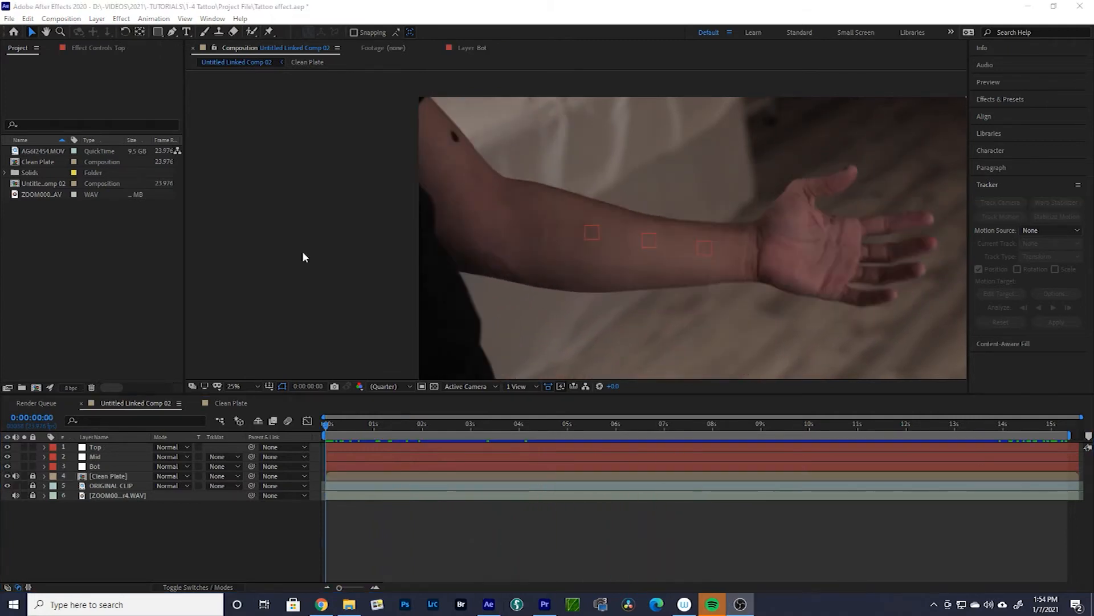
Import the tattoo artwork file Untitled-1.png into the project.
{"action": "double_click", "coordinate": [61, 245]}
{"action": "left_click", "coordinate": [59, 281]}
{"action": "double_click", "coordinate": [164, 156]}
{"action": "double_click", "coordinate": [160, 129]}
{"action": "double_click", "coordinate": [154, 120]}
{"action": "double_click", "coordinate": [150, 111]}
{"action": "double_click", "coordinate": [143, 120]}
{"action": "double_click", "coordinate": [135, 129]}
{"action": "double_click", "coordinate": [134, 129]}
Add Untitled-1.png as the top layer above the Top null and set its blending mode to Multiply.
{"action": "left_click_drag", "start_coordinate": [52, 195], "coordinate": [93, 448]}
{"action": "left_click_drag", "start_coordinate": [743, 293], "coordinate": [583, 268]}
{"action": "left_click", "coordinate": [182, 448]}
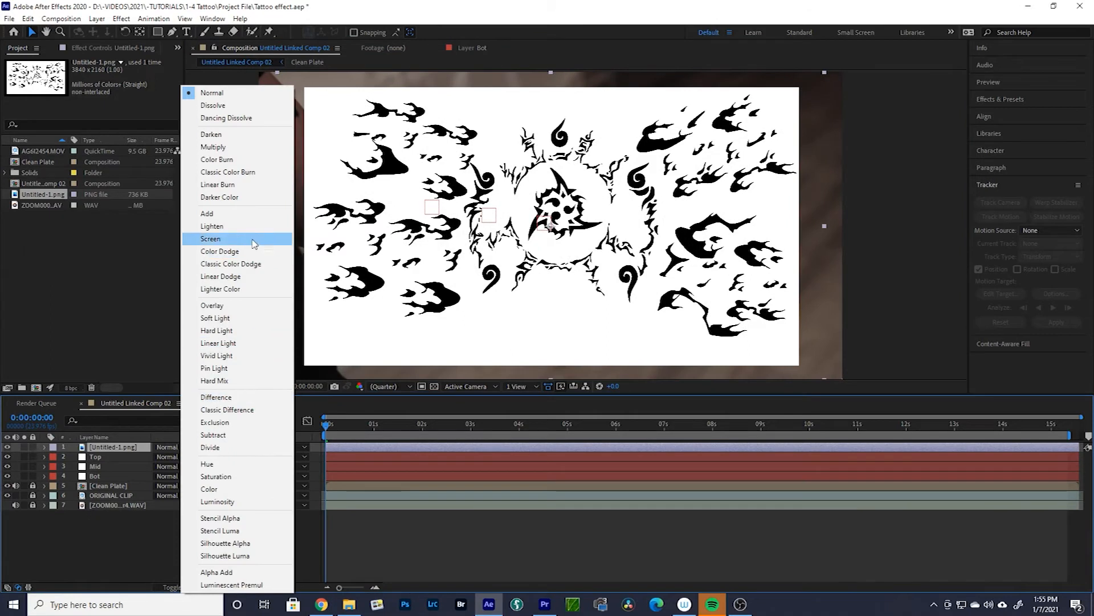
{"action": "left_click", "coordinate": [213, 146]}
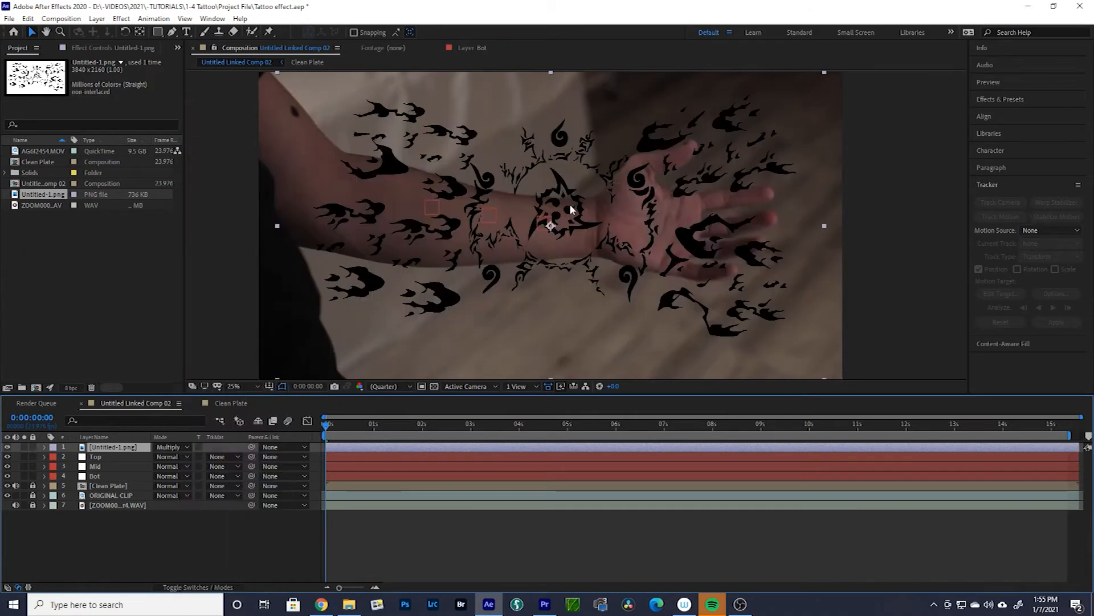
Scale down the tattoo artwork layer and position it over the forearm around the three nulls.
{"action": "left_click", "coordinate": [44, 447]}
{"action": "left_click", "coordinate": [54, 457]}
{"action": "left_click_drag", "start_coordinate": [171, 485], "coordinate": [134, 485]}
{"action": "left_click_drag", "start_coordinate": [582, 224], "coordinate": [512, 214]}
{"action": "left_click_drag", "start_coordinate": [574, 165], "coordinate": [607, 176]}
{"action": "left_click_drag", "start_coordinate": [489, 219], "coordinate": [492, 219]}
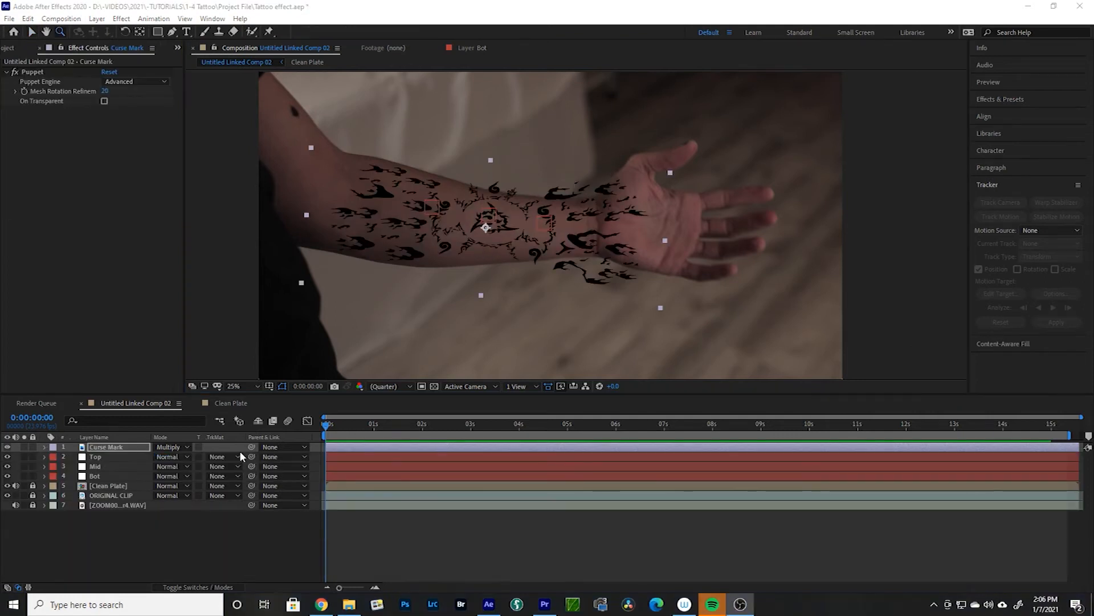
Place three Puppet position pins on the Curse Mark layer, one at each null on the forearm.
{"action": "left_click", "coordinate": [195, 550]}
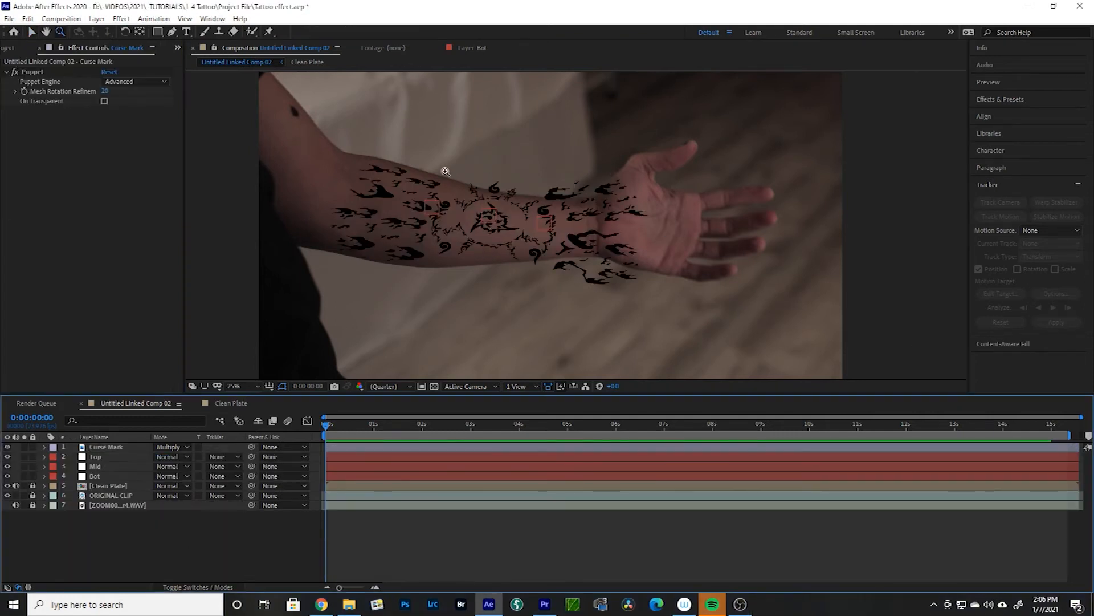
{"action": "left_click", "coordinate": [446, 172]}
{"action": "left_click", "coordinate": [116, 449]}
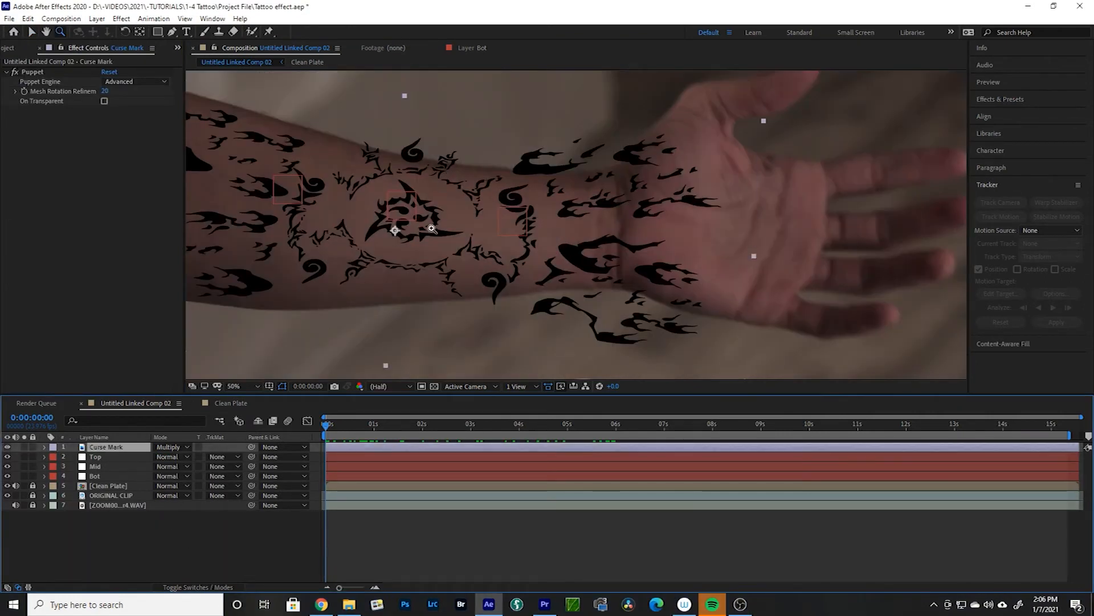
{"action": "left_click", "coordinate": [268, 32]}
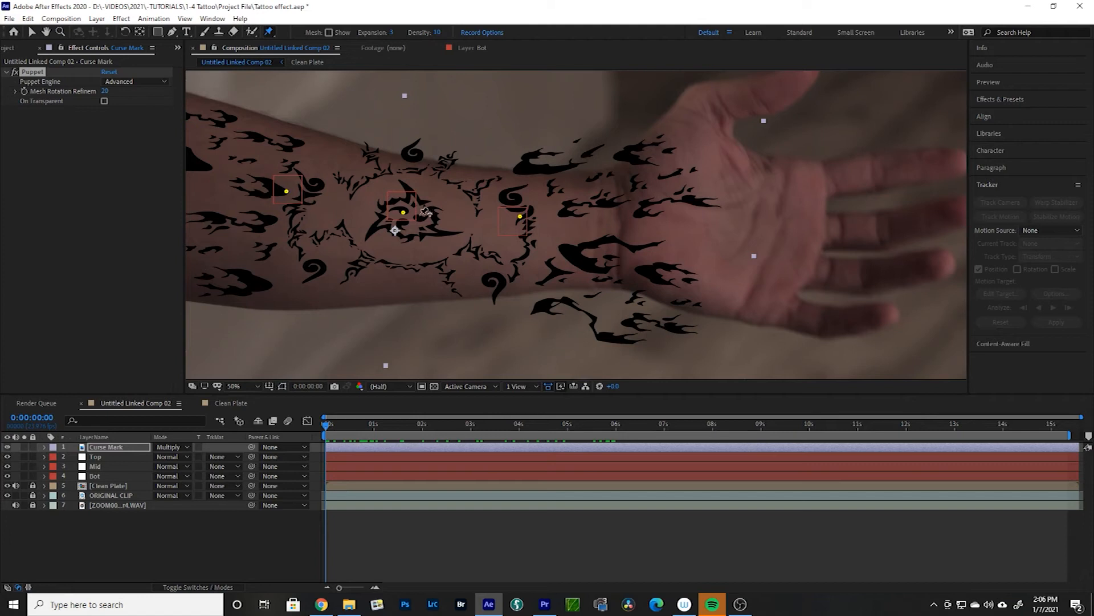
Expand the Curse Mark layer's Puppet effect to its pin properties and select Puppet Pin 1's position.
{"action": "left_click", "coordinate": [45, 448]}
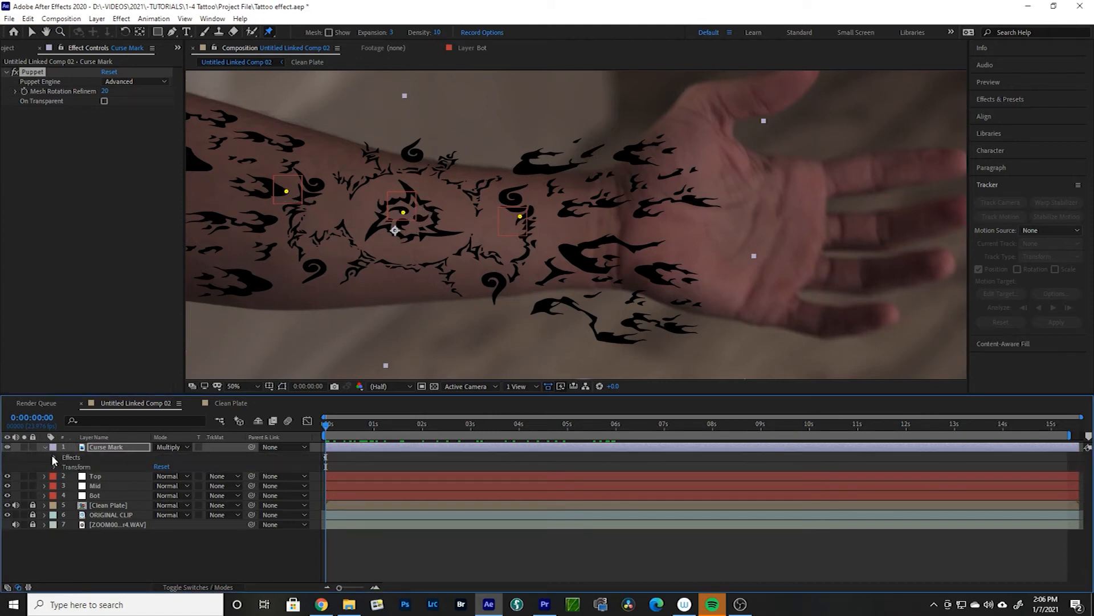
{"action": "left_click", "coordinate": [54, 457], "text": "ctrl"}
{"action": "scroll", "coordinate": [130, 513], "scroll_direction": "down", "scroll_amount": 5}
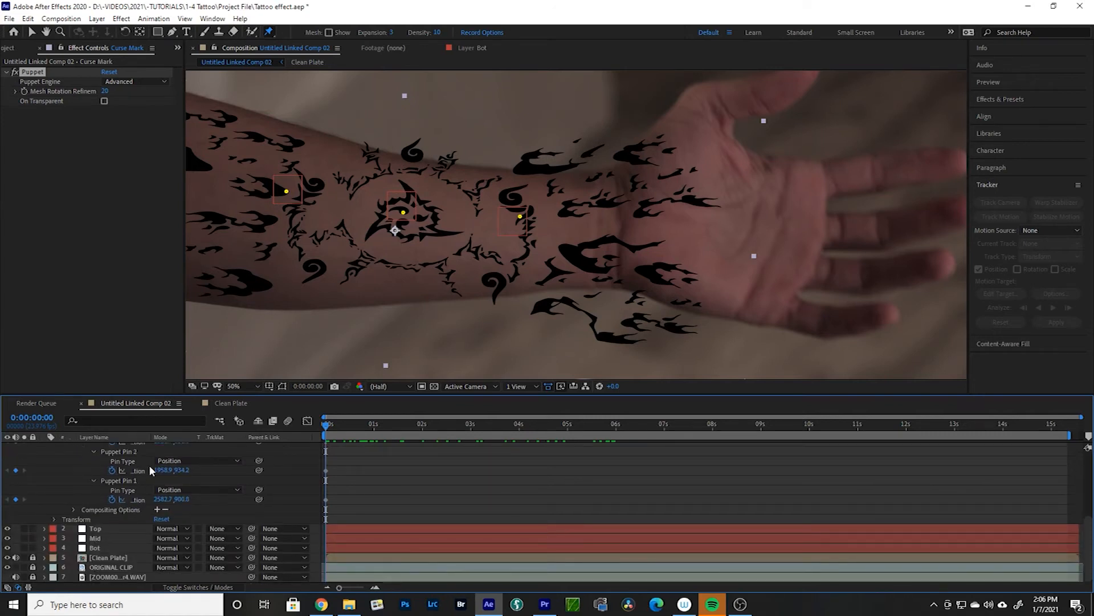
{"action": "left_click", "coordinate": [132, 501]}
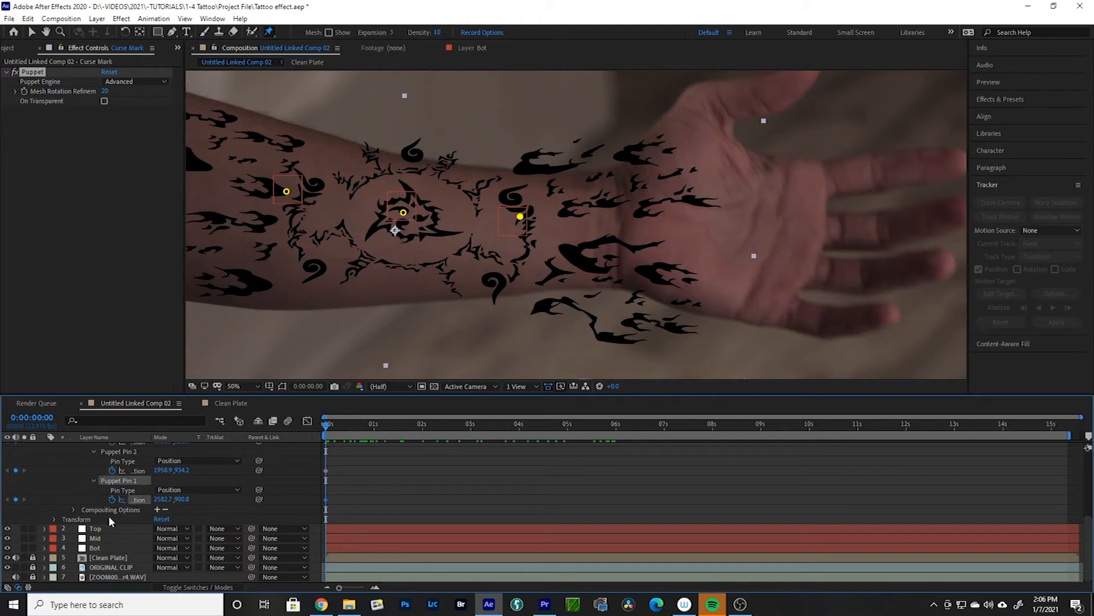
Reveal the Position property of the Bot, Mid and Top nulls.
{"action": "left_click", "coordinate": [96, 548]}
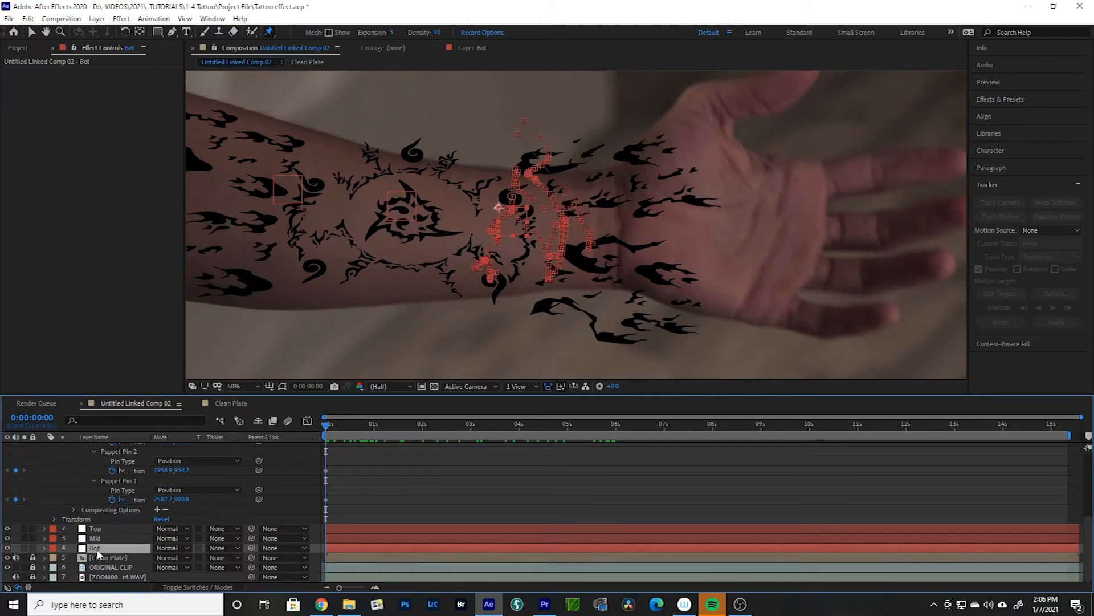
{"action": "key", "text": "p"}
{"action": "left_click", "coordinate": [99, 538]}
{"action": "key", "text": "p"}
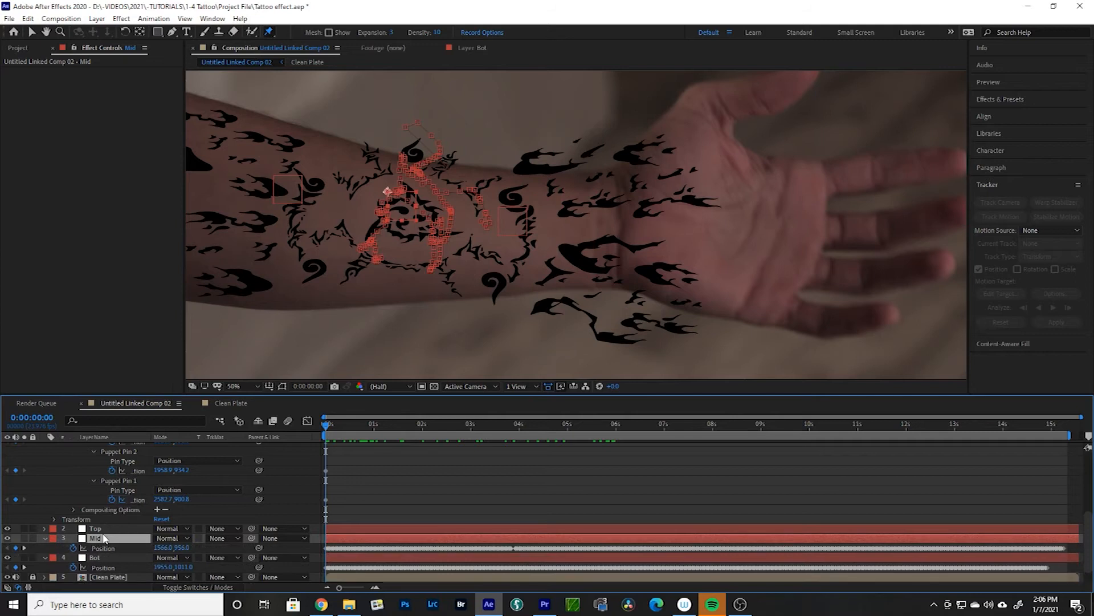
{"action": "left_click", "coordinate": [105, 529]}
{"action": "key", "text": "p"}
Link the Curse Mark's Puppet pin positions to the matching nulls' Position, with Pin 1 following Bot, and preview the motion.
{"action": "left_click", "coordinate": [130, 490]}
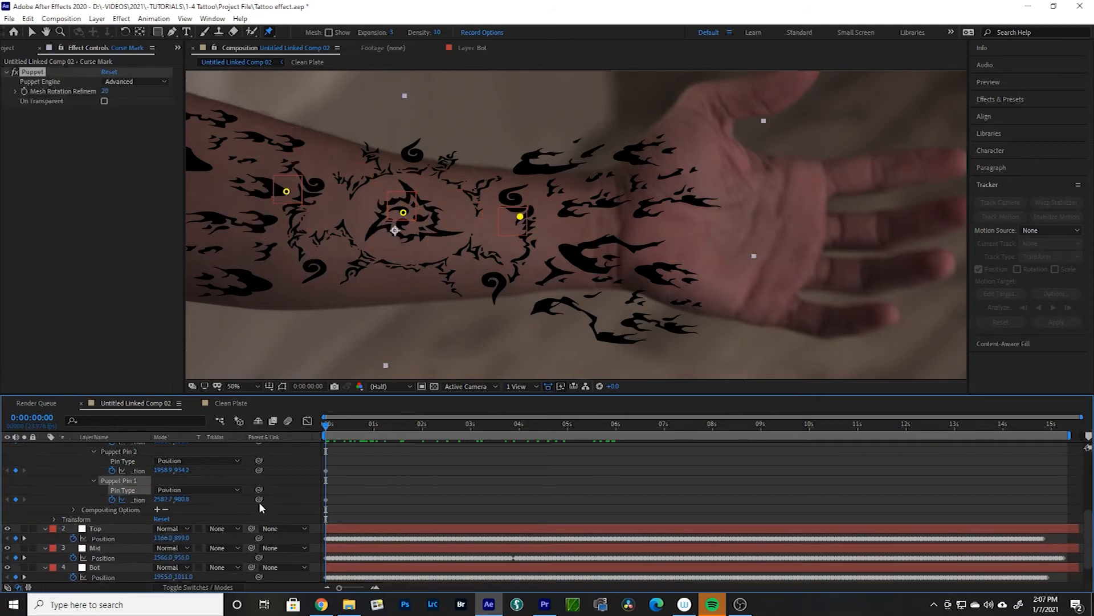
{"action": "left_click_drag", "start_coordinate": [234, 523], "coordinate": [121, 549]}
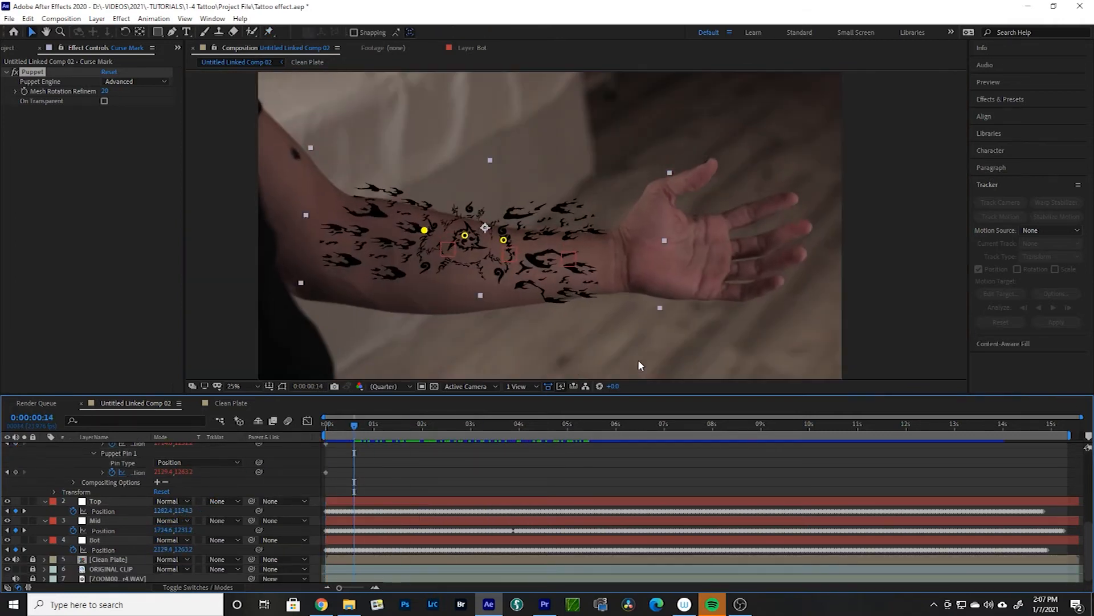
{"action": "left_click", "coordinate": [640, 343]}
{"action": "key", "text": "space"}
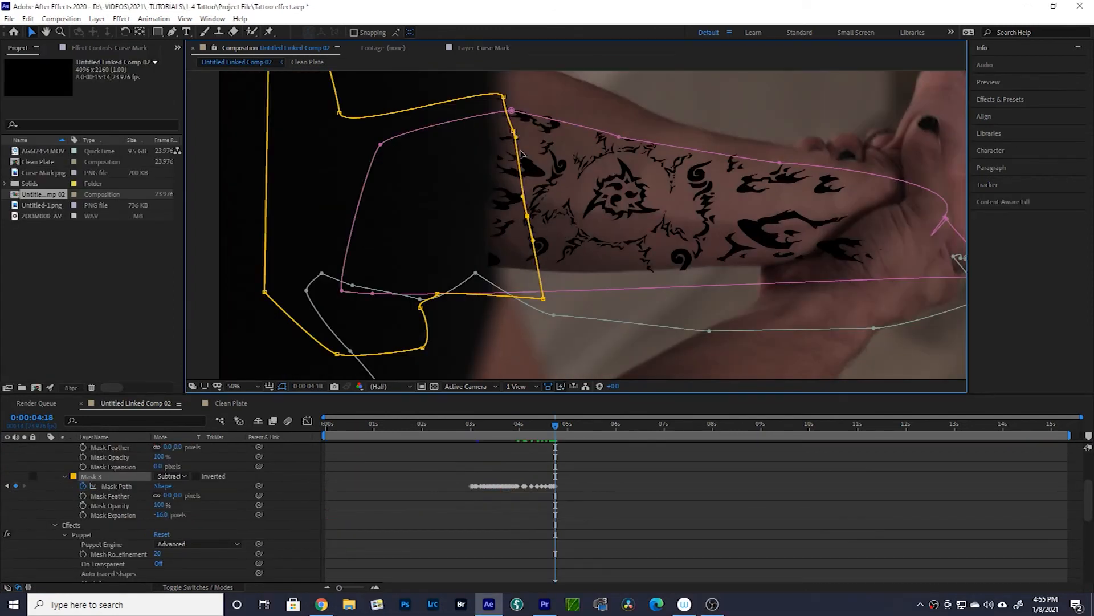
Reshape the Curse Mark layer's Mask 3 along the sleeve edge frame by frame from 0:00:04:18 to 0:00:04:22.
{"action": "left_click_drag", "start_coordinate": [543, 299], "coordinate": [559, 292]}
{"action": "key", "text": "Page_Down"}
{"action": "left_click_drag", "start_coordinate": [505, 127], "coordinate": [490, 130]}
{"action": "left_click_drag", "start_coordinate": [512, 106], "coordinate": [485, 137]}
{"action": "left_click_drag", "start_coordinate": [503, 107], "coordinate": [474, 99]}
{"action": "key", "text": "Page_Down"}
{"action": "left_click_drag", "start_coordinate": [559, 292], "coordinate": [523, 280]}
{"action": "left_click_drag", "start_coordinate": [475, 273], "coordinate": [466, 264]}
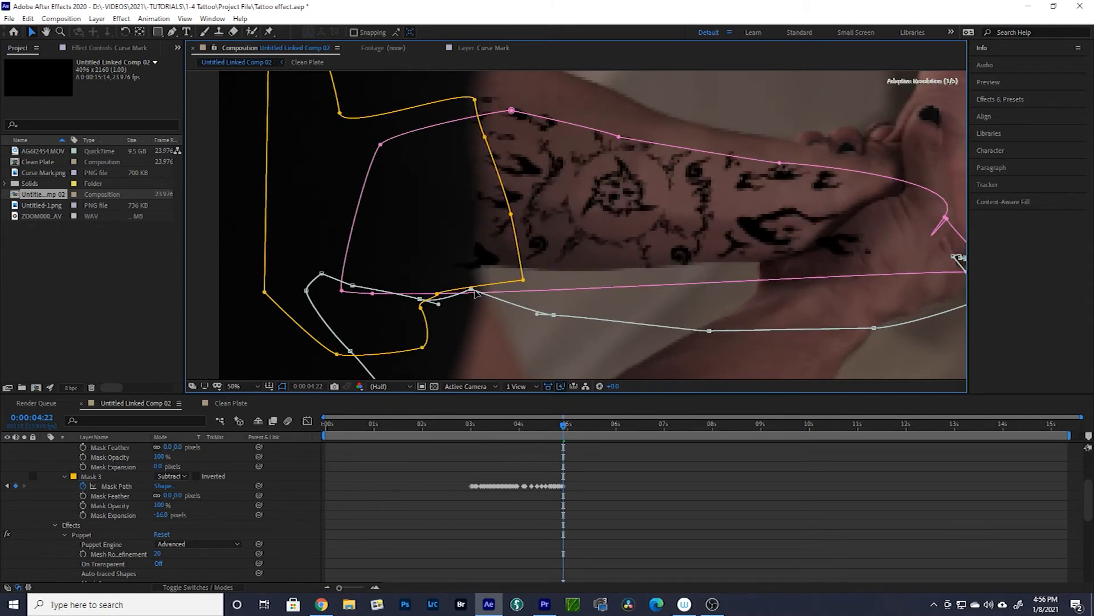
Continue adjusting Mask 3's vertices to follow the sleeve edge from 0:00:04:22 up to 0:00:05:08.
{"action": "key", "text": "Page_Down"}
{"action": "key", "text": "Page_Down"}
{"action": "key", "text": "Page_Down"}
{"action": "left_click_drag", "start_coordinate": [512, 214], "coordinate": [520, 212]}
{"action": "key", "text": "Page_Down"}
{"action": "left_click_drag", "start_coordinate": [474, 100], "coordinate": [491, 95]}
{"action": "key", "text": "Page_Down"}
{"action": "left_click_drag", "start_coordinate": [536, 284], "coordinate": [542, 290]}
{"action": "left_click_drag", "start_coordinate": [519, 211], "coordinate": [528, 203]}
{"action": "key", "text": "Page_Down"}
{"action": "key", "text": "Page_Down"}
{"action": "key", "text": "Page_Down"}
{"action": "key", "text": "Page_Down"}
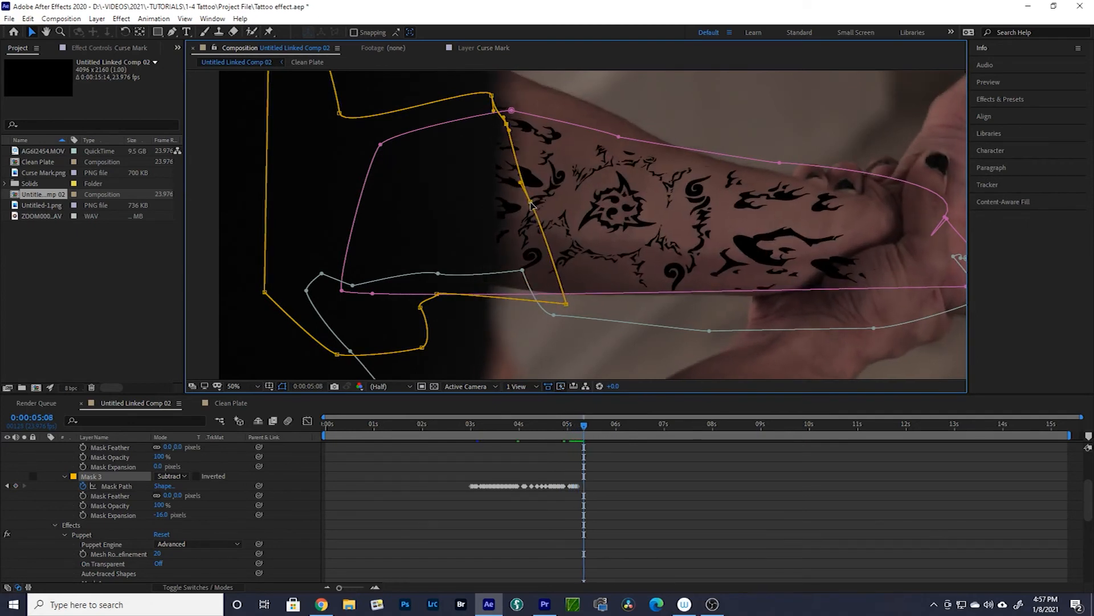
Adjust Mask 3's right edge to the sleeve five frames past 0:00:05:08 and again four frames further on.
{"action": "key", "text": "Page_Down"}
{"action": "key", "text": "Page_Down"}
{"action": "key", "text": "Page_Down"}
{"action": "key", "text": "Page_Down"}
{"action": "key", "text": "Page_Down"}
{"action": "left_click_drag", "start_coordinate": [511, 126], "coordinate": [507, 124]}
{"action": "key", "text": "Page_Down"}
{"action": "key", "text": "Page_Down"}
{"action": "key", "text": "Page_Down"}
{"action": "key", "text": "Page_Down"}
{"action": "mouse_move", "coordinate": [531, 201]}
{"action": "left_mouse_down"}
{"action": "mouse_move", "coordinate": [551, 194]}
{"action": "mouse_move", "coordinate": [539, 195]}
{"action": "left_mouse_up"}
Move Mask 3's upper, middle and lower edge vertices to match the sleeve at 0:00:05:23 and 0:00:06:00.
{"action": "key", "text": "Page_Down"}
{"action": "key", "text": "Page_Down"}
{"action": "key", "text": "Page_Down"}
{"action": "key", "text": "Page_Down"}
{"action": "key", "text": "Page_Down"}
{"action": "key", "text": "Page_Down"}
{"action": "left_click_drag", "start_coordinate": [507, 123], "coordinate": [511, 126]}
{"action": "left_click_drag", "start_coordinate": [566, 304], "coordinate": [573, 310]}
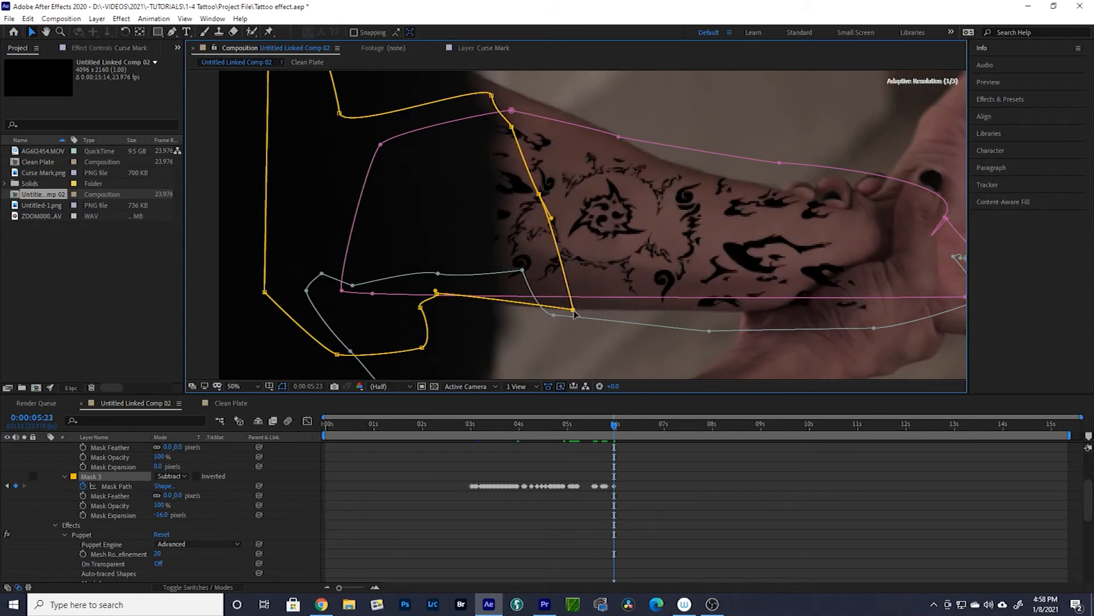
{"action": "key", "text": "Page_Down"}
{"action": "left_click_drag", "start_coordinate": [539, 194], "coordinate": [530, 197]}
{"action": "left_click_drag", "start_coordinate": [512, 127], "coordinate": [502, 130]}
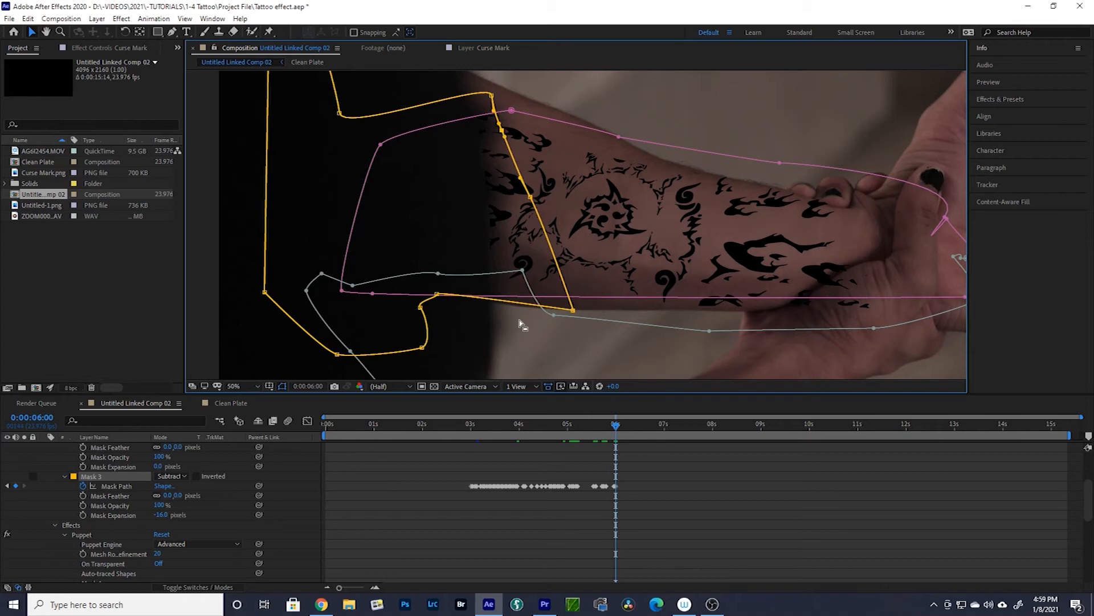
Apply the Gaussian Blur (Legacy) effect to the Curse Mark layer.
{"action": "left_click", "coordinate": [112, 452]}
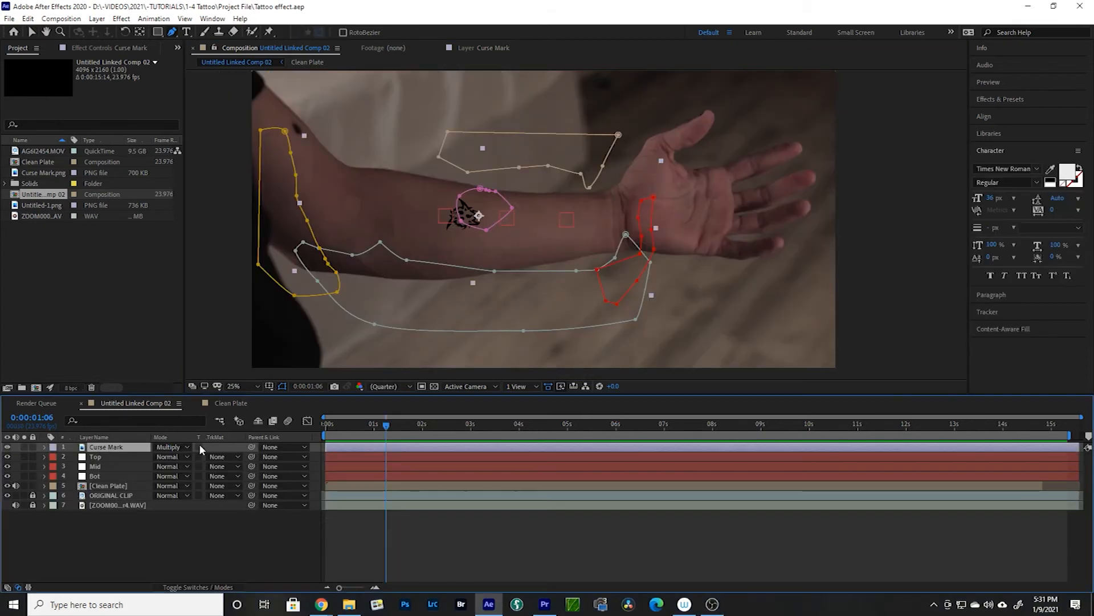
{"action": "key", "text": "ctrl+space"}
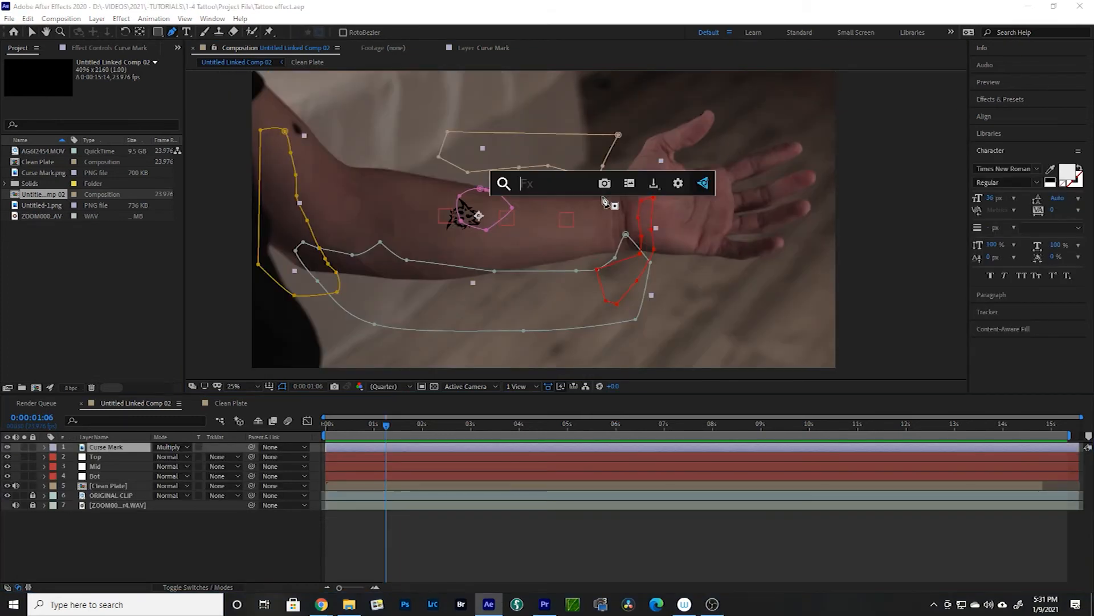
{"action": "type", "text": "gaus"}
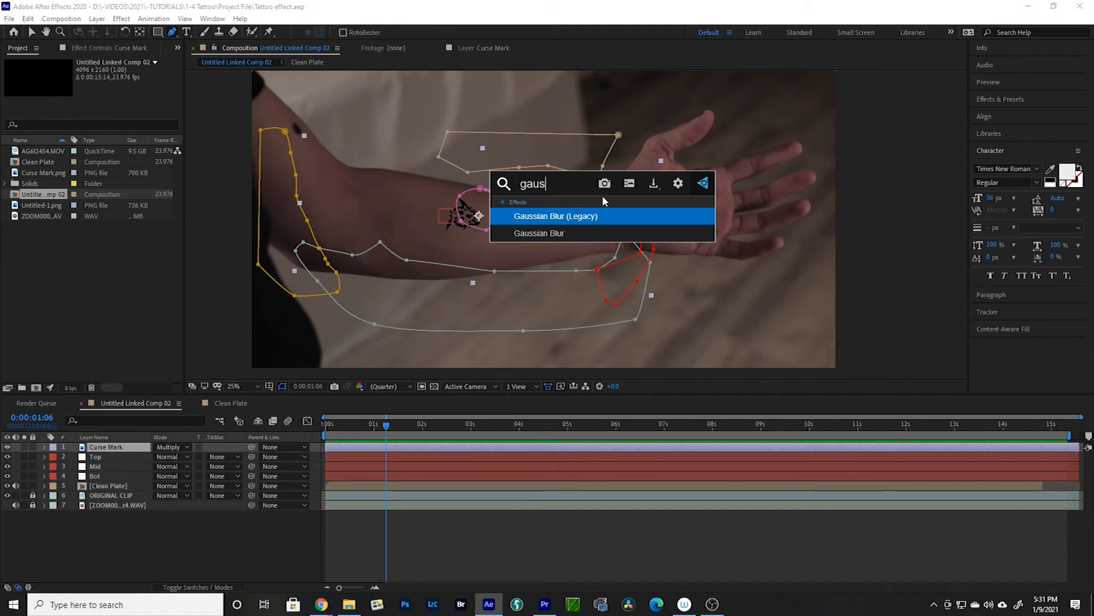
{"action": "key", "text": "Return"}
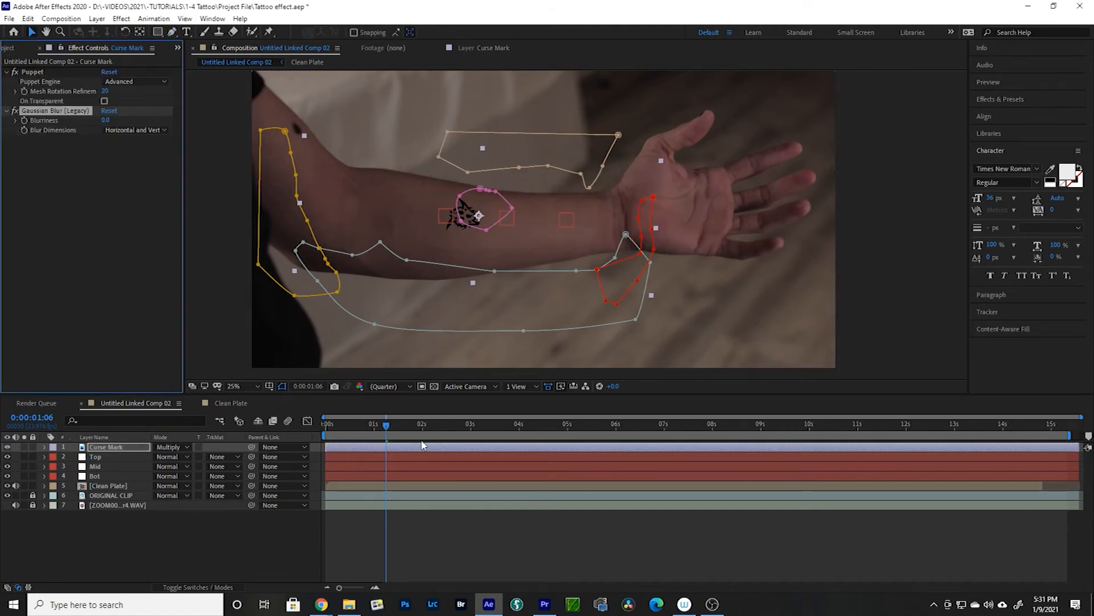
Set the Gaussian Blur's Blurriness to 6.7 while viewing the full tattoo at 0:00:03:03, and play back the result.
{"action": "left_click", "coordinate": [391, 424]}
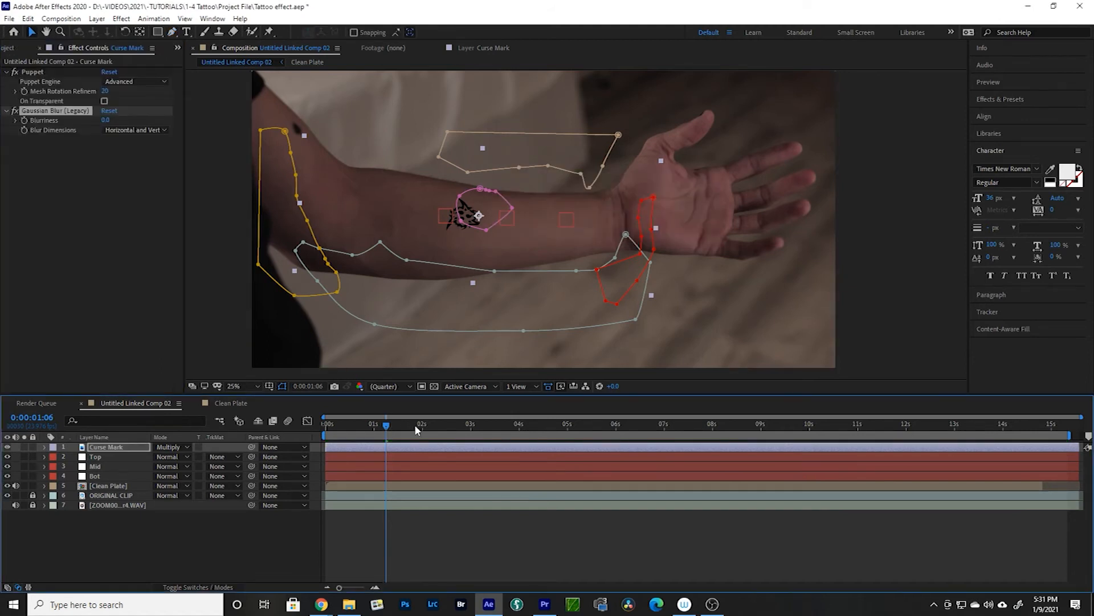
{"action": "left_click", "coordinate": [477, 424]}
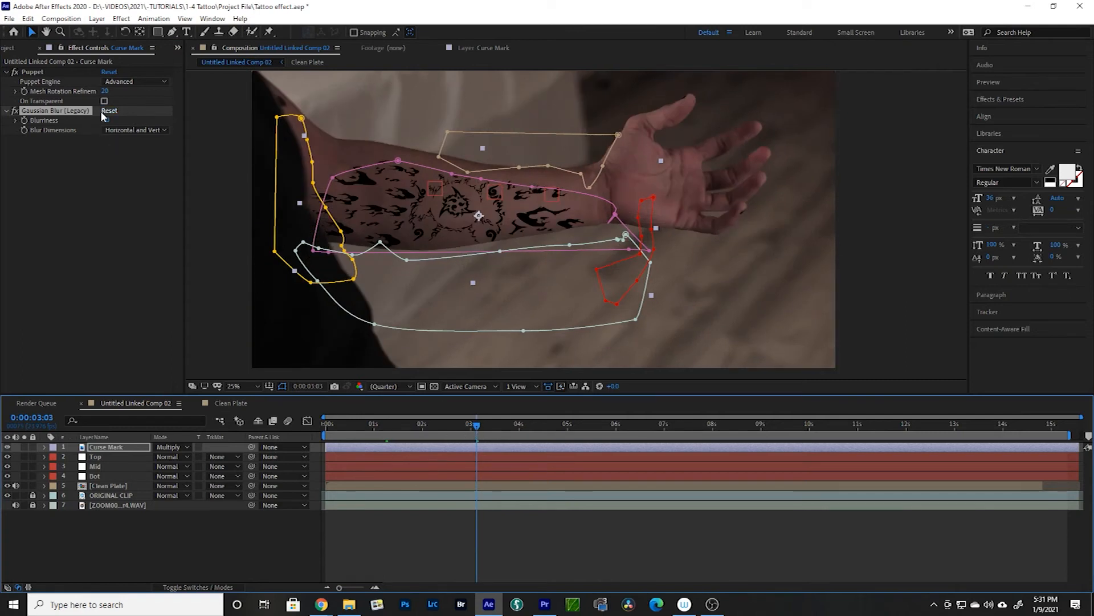
{"action": "key", "text": "period"}
{"action": "left_click_drag", "start_coordinate": [107, 121], "coordinate": [166, 125]}
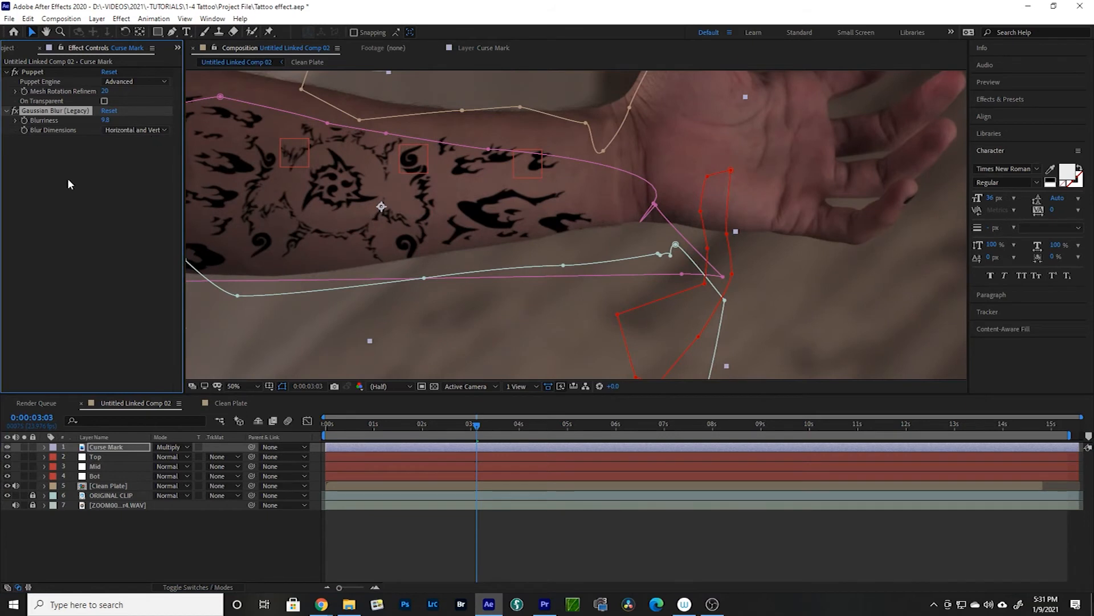
{"action": "key", "text": "comma"}
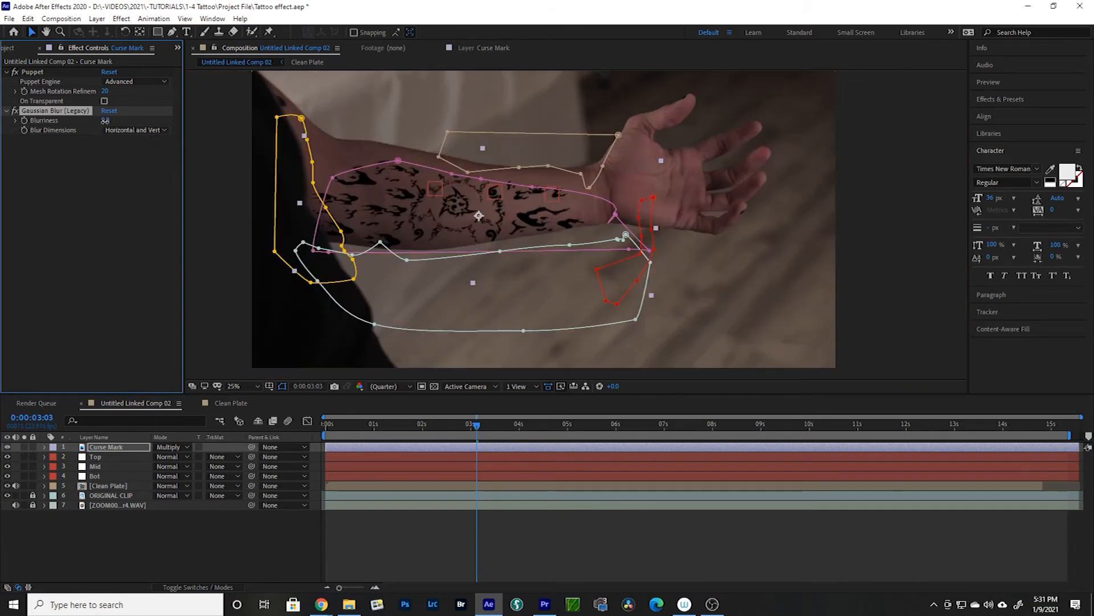
{"action": "key", "text": "space"}
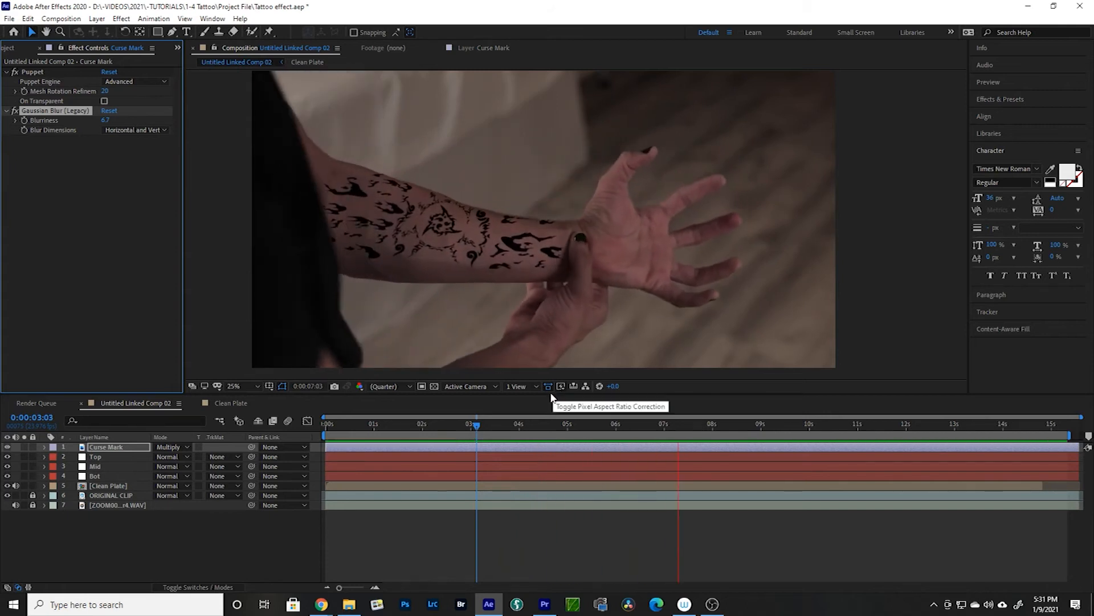
{"action": "key", "text": "space"}
Name the topmost Clean Plate copy Rash and set its blending mode to Overlay.
{"action": "scroll", "coordinate": [484, 264], "scroll_direction": "up", "scroll_amount": 3}
{"action": "left_click_drag", "start_coordinate": [455, 247], "coordinate": [684, 195]}
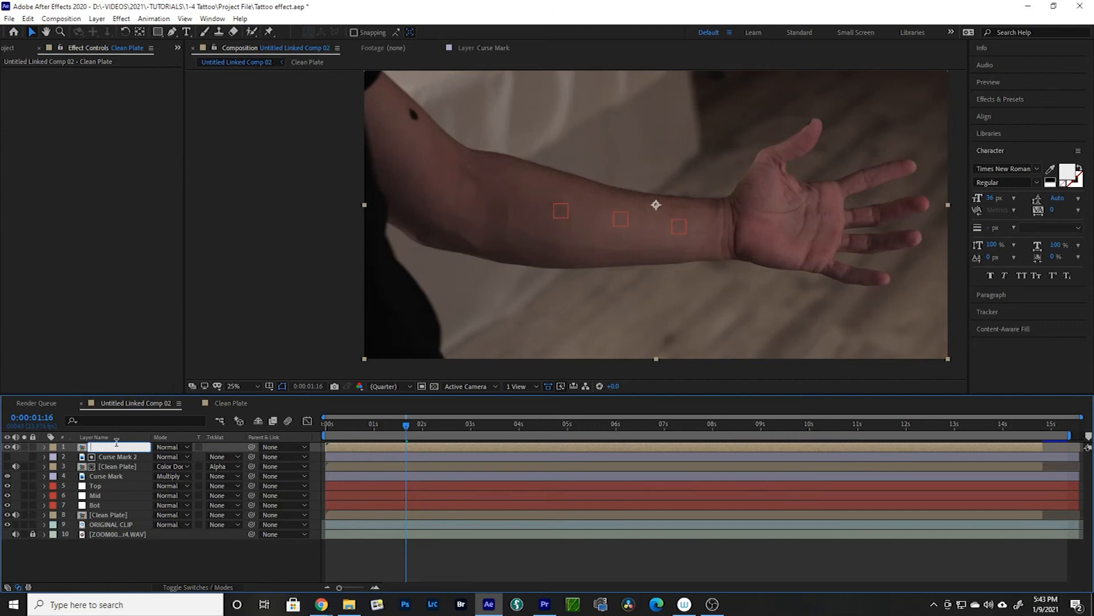
{"action": "left_click", "coordinate": [167, 447]}
{"action": "left_click", "coordinate": [239, 307]}
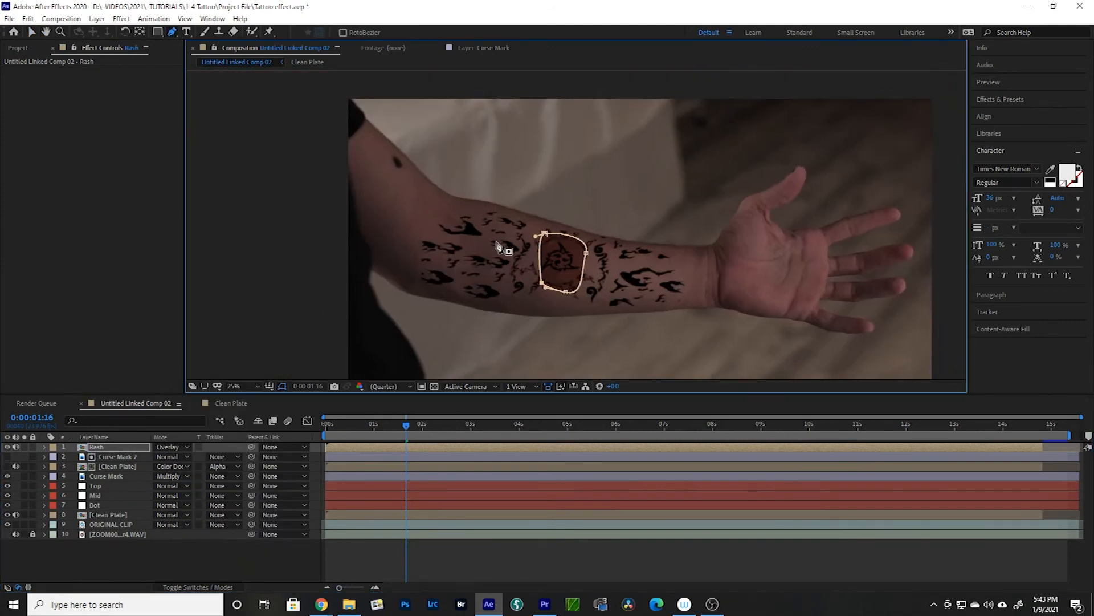
Keyframe the Rash layer's Mask 1 path and shrink the mask to a small patch mid-forearm at 0:00:00:02.
{"action": "left_click", "coordinate": [45, 447]}
{"action": "left_click", "coordinate": [54, 456]}
{"action": "left_click", "coordinate": [64, 467]}
{"action": "left_click_drag", "start_coordinate": [405, 425], "coordinate": [330, 430]}
{"action": "key", "text": "v"}
{"action": "scroll", "coordinate": [551, 269], "scroll_direction": "up", "scroll_amount": 3}
{"action": "double_click", "coordinate": [552, 269]}
{"action": "left_click_drag", "start_coordinate": [552, 269], "coordinate": [574, 74]}
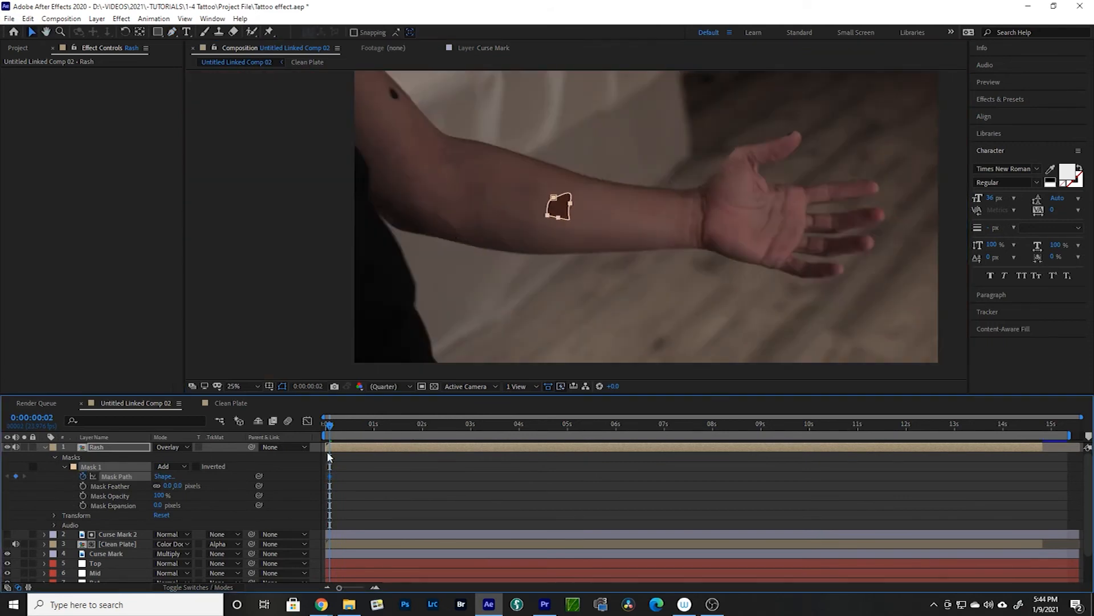
Keyframe the Rash mask to follow and grow around the central mark just before and shortly after one second.
{"action": "left_click_drag", "start_coordinate": [330, 426], "coordinate": [367, 425]}
{"action": "double_click", "coordinate": [554, 198]}
{"action": "left_click_drag", "start_coordinate": [559, 207], "coordinate": [592, 220]}
{"action": "left_click", "coordinate": [556, 204]}
{"action": "left_click_drag", "start_coordinate": [367, 426], "coordinate": [390, 431]}
{"action": "left_click_drag", "start_coordinate": [555, 203], "coordinate": [555, 191]}
{"action": "left_click_drag", "start_coordinate": [592, 220], "coordinate": [595, 235]}
Stretch the Rash mask over the whole tattooed forearm at 0:00:01:15 and preview the spreading redness from the start.
{"action": "left_click_drag", "start_coordinate": [390, 426], "coordinate": [405, 428]}
{"action": "left_click_drag", "start_coordinate": [596, 228], "coordinate": [705, 234]}
{"action": "left_click_drag", "start_coordinate": [555, 244], "coordinate": [612, 266]}
{"action": "left_click_drag", "start_coordinate": [534, 224], "coordinate": [418, 246]}
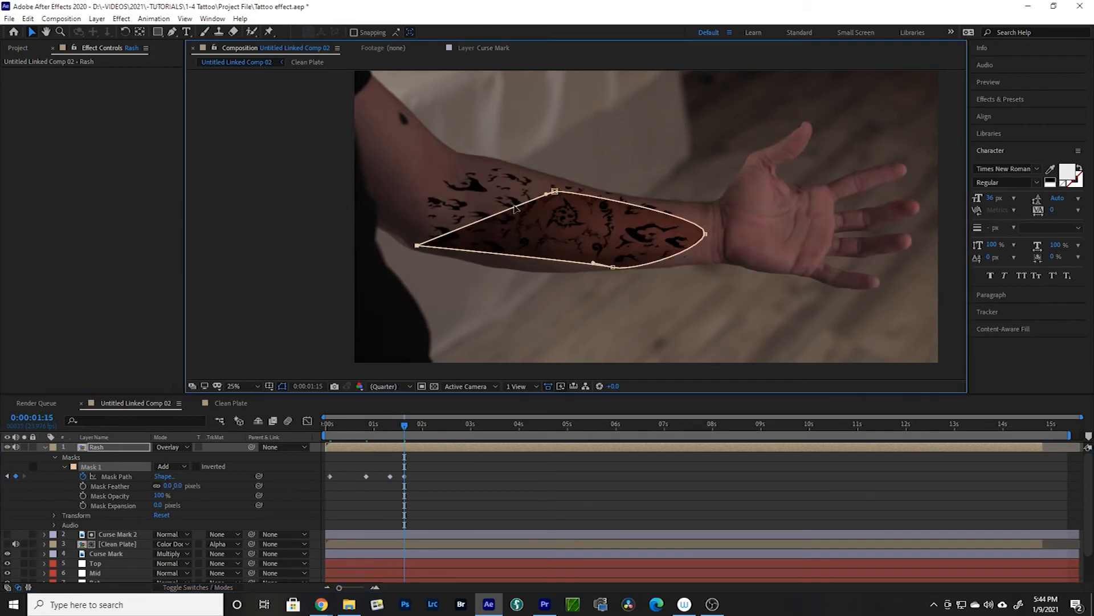
{"action": "left_click_drag", "start_coordinate": [555, 192], "coordinate": [444, 153]}
{"action": "left_click_drag", "start_coordinate": [705, 233], "coordinate": [714, 235]}
{"action": "left_click_drag", "start_coordinate": [405, 428], "coordinate": [330, 435]}
{"action": "key", "text": "space"}
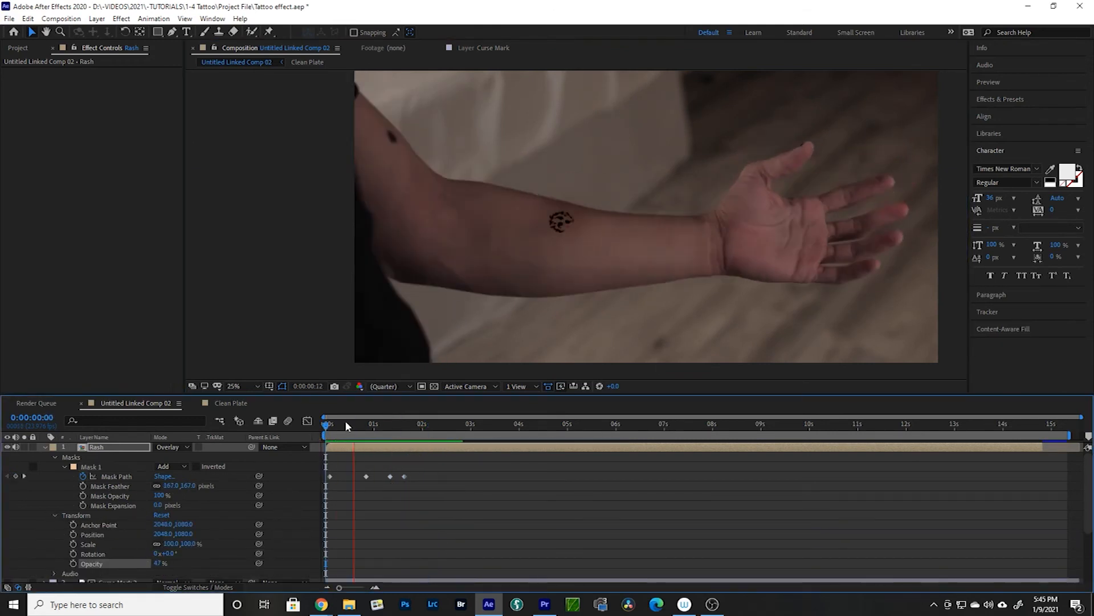
{"action": "left_click_drag", "start_coordinate": [346, 425], "coordinate": [381, 431]}
{"action": "key", "text": "ctrl+space"}
{"action": "type", "text": "lu"}
{"action": "key", "text": "Return"}
{"action": "key", "text": "ctrl+z"}
Apply the Lumetri Color effect to the Rash layer and open its correction settings.
{"action": "key", "text": "ctrl+space"}
{"action": "type", "text": "lumetri"}
{"action": "key", "text": "Return"}
{"action": "left_click", "coordinate": [15, 82]}
{"action": "left_click", "coordinate": [111, 139]}
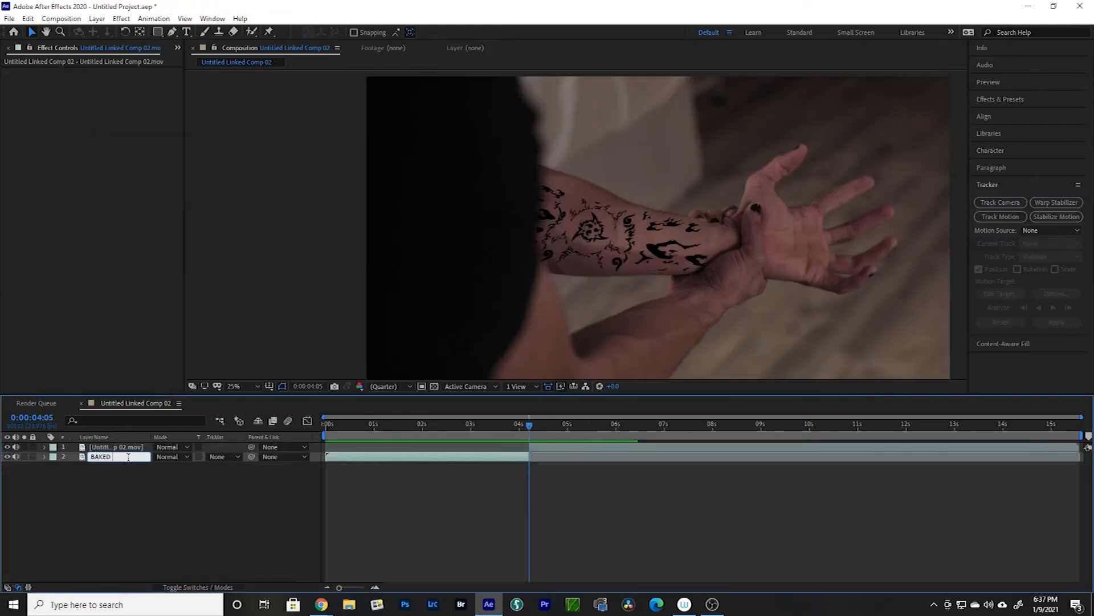
Rename the lower clip layer BAKED cLIP.
{"action": "key", "text": "Return"}
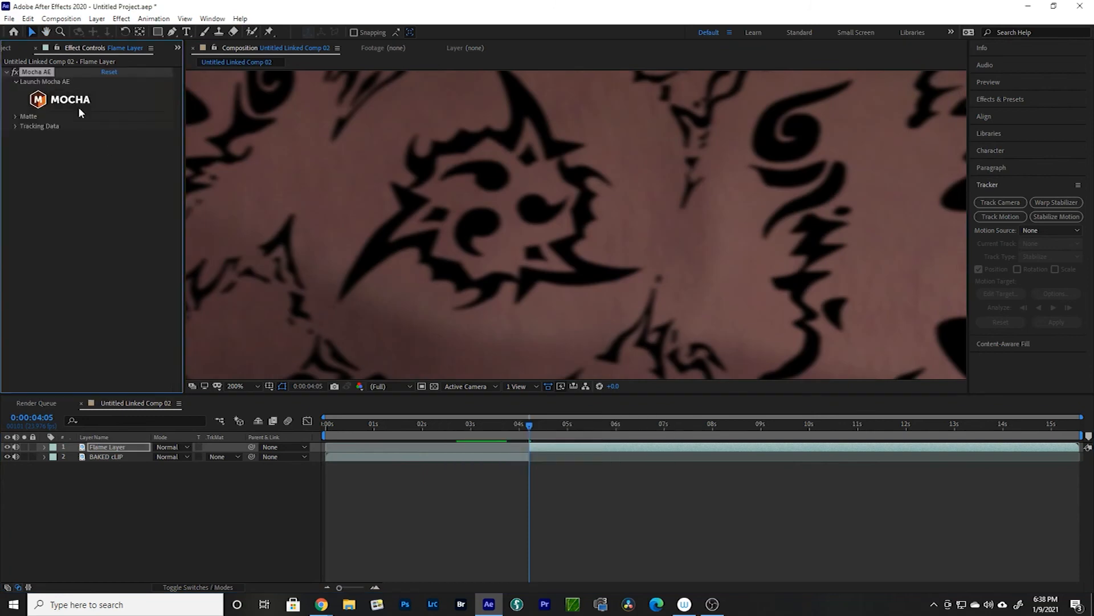
Launch Mocha for the Flame Layer, outline the three inner comma shapes of the mark, and group them as MIDDLE.
{"action": "left_click", "coordinate": [78, 107]}
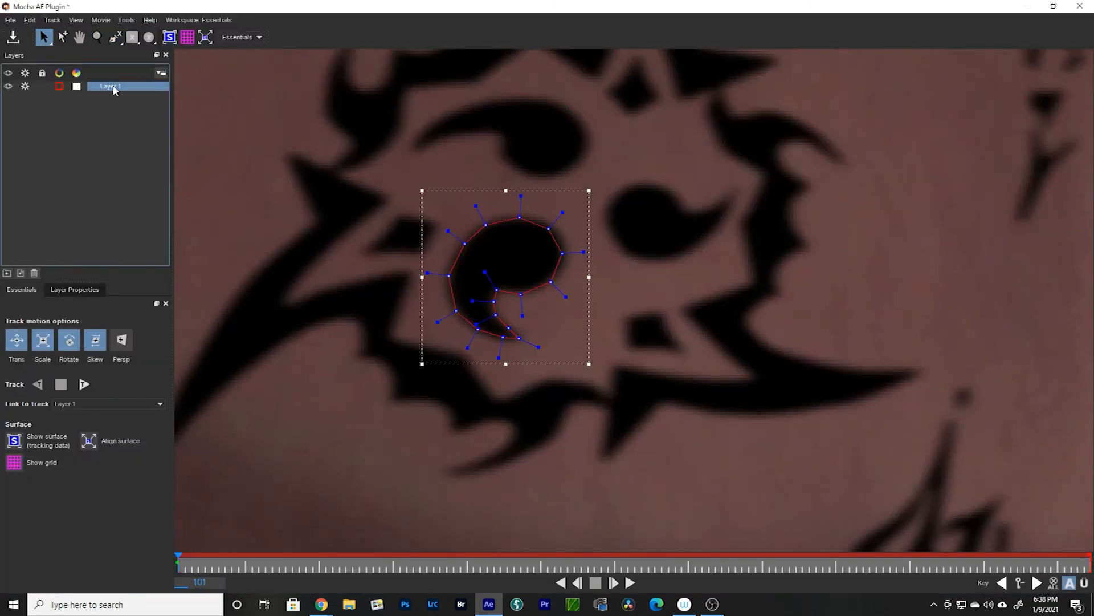
{"action": "right_click", "coordinate": [106, 86]}
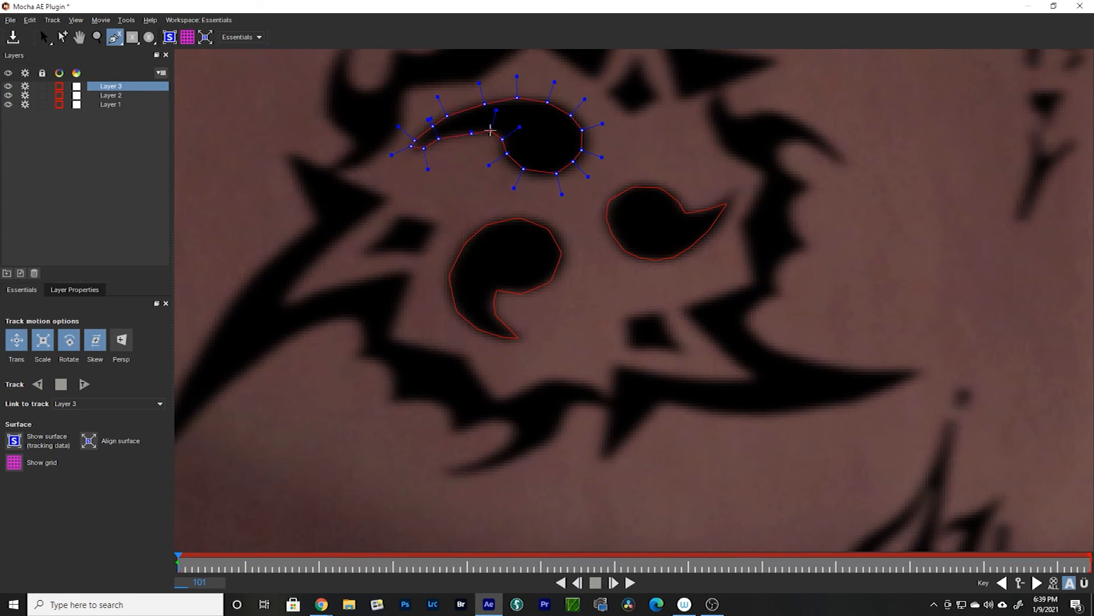
{"action": "right_click", "coordinate": [111, 95]}
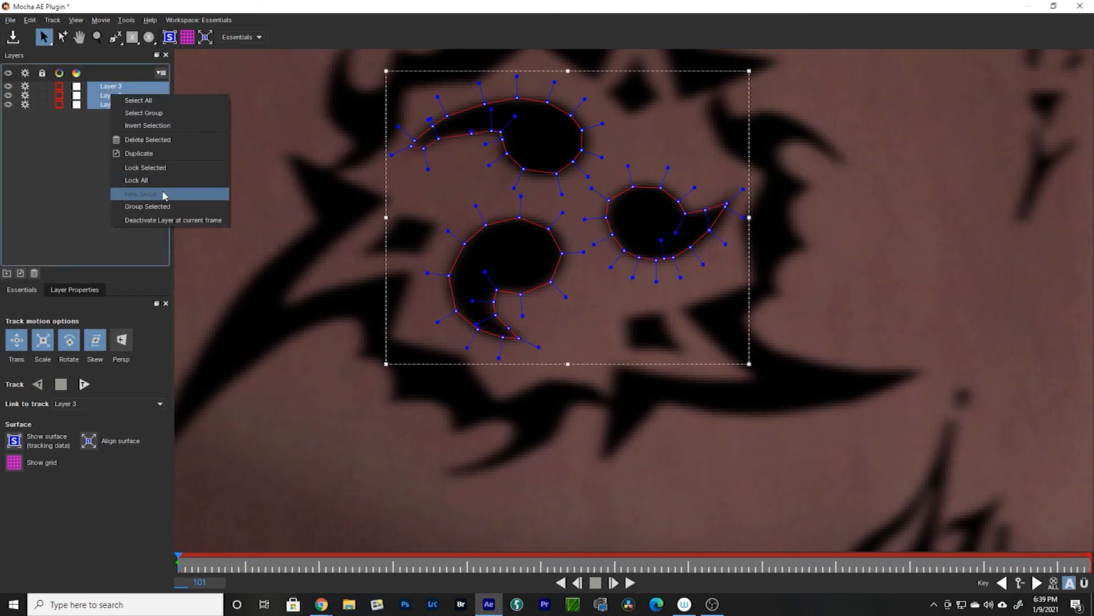
{"action": "left_click", "coordinate": [164, 195]}
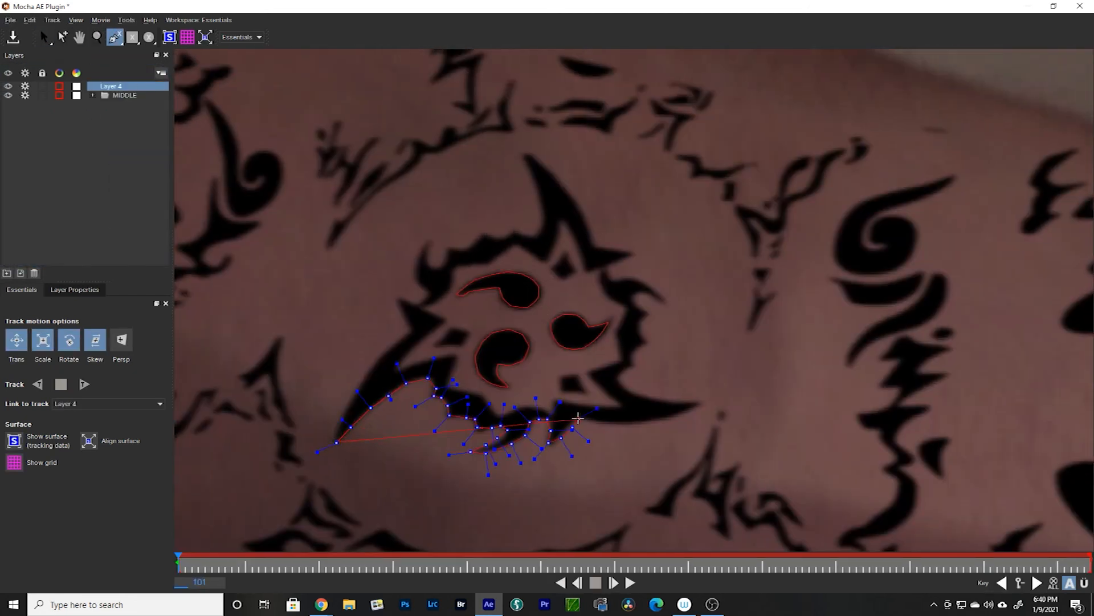
Finish tracing the spiked outer outline of the central mark as a closed spline and track the shapes forward.
{"action": "left_click", "coordinate": [579, 419]}
{"action": "left_click", "coordinate": [602, 421]}
{"action": "left_click", "coordinate": [639, 424]}
{"action": "left_click", "coordinate": [671, 415]}
{"action": "left_click", "coordinate": [701, 401]}
{"action": "left_click", "coordinate": [676, 401]}
{"action": "left_click", "coordinate": [645, 397]}
{"action": "left_click", "coordinate": [620, 384]}
{"action": "left_click", "coordinate": [616, 250]}
{"action": "left_click", "coordinate": [600, 248]}
{"action": "left_click", "coordinate": [595, 247]}
{"action": "left_click", "coordinate": [587, 222]}
{"action": "left_click", "coordinate": [574, 200]}
{"action": "left_click", "coordinate": [557, 177]}
{"action": "left_click", "coordinate": [546, 167]}
{"action": "left_click", "coordinate": [532, 154]}
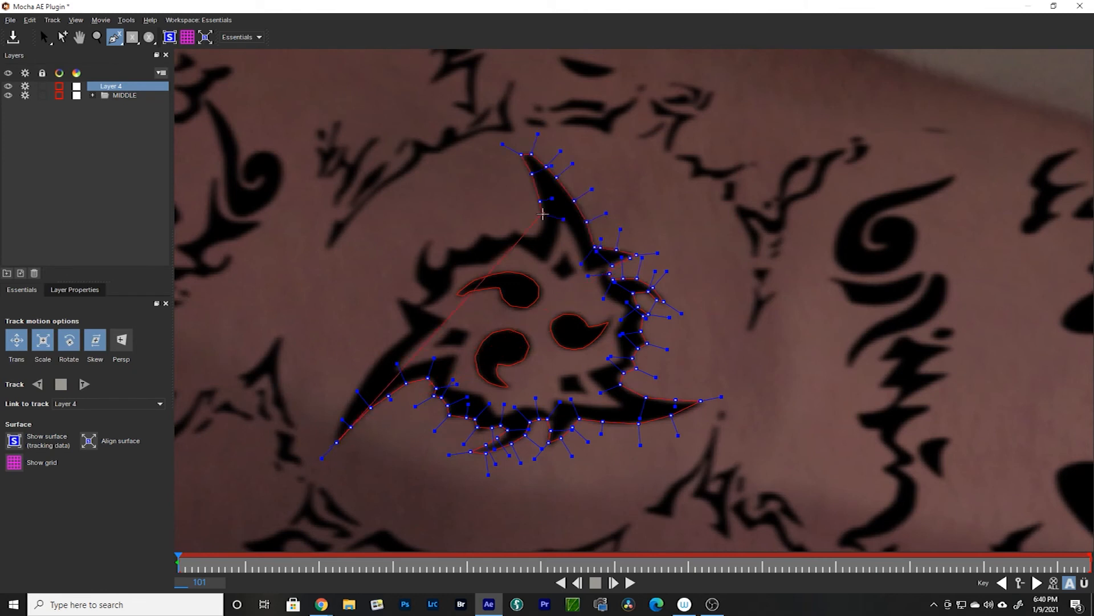
{"action": "left_click", "coordinate": [335, 439]}
{"action": "left_click", "coordinate": [84, 383]}
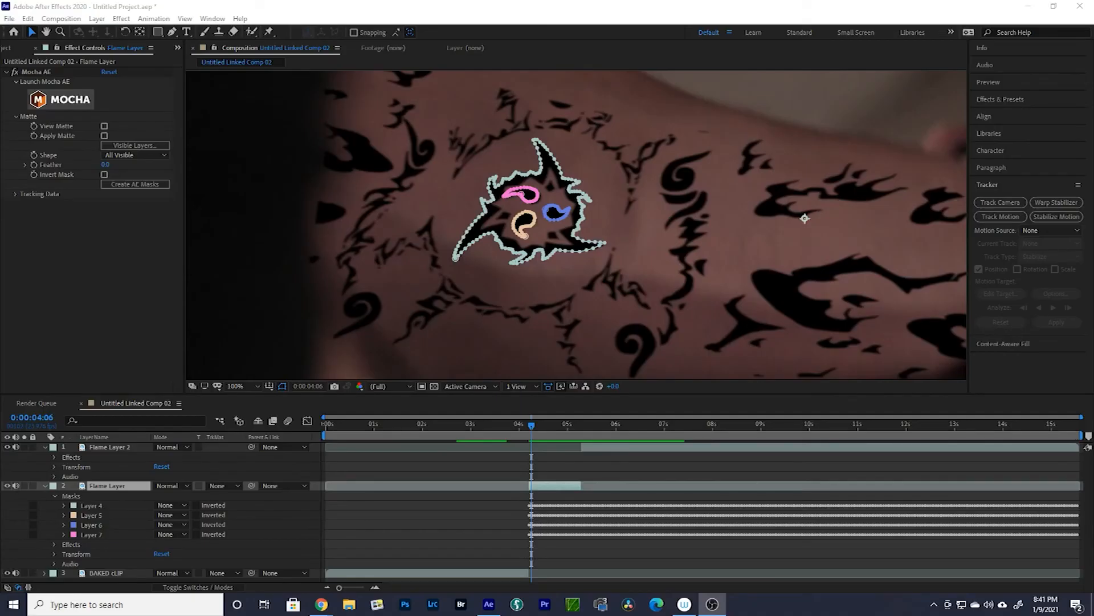
Apply the Saber effect to the Flame Layer and choose its Energy preset.
{"action": "key", "text": "ctrl+space"}
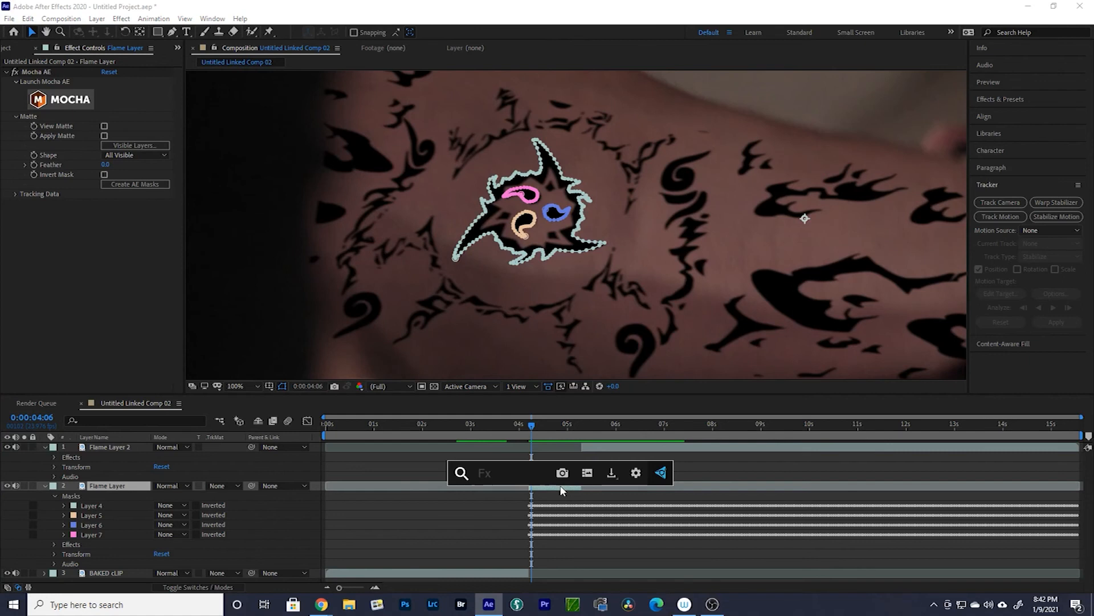
{"action": "type", "text": "Sa"}
{"action": "key", "text": "Return"}
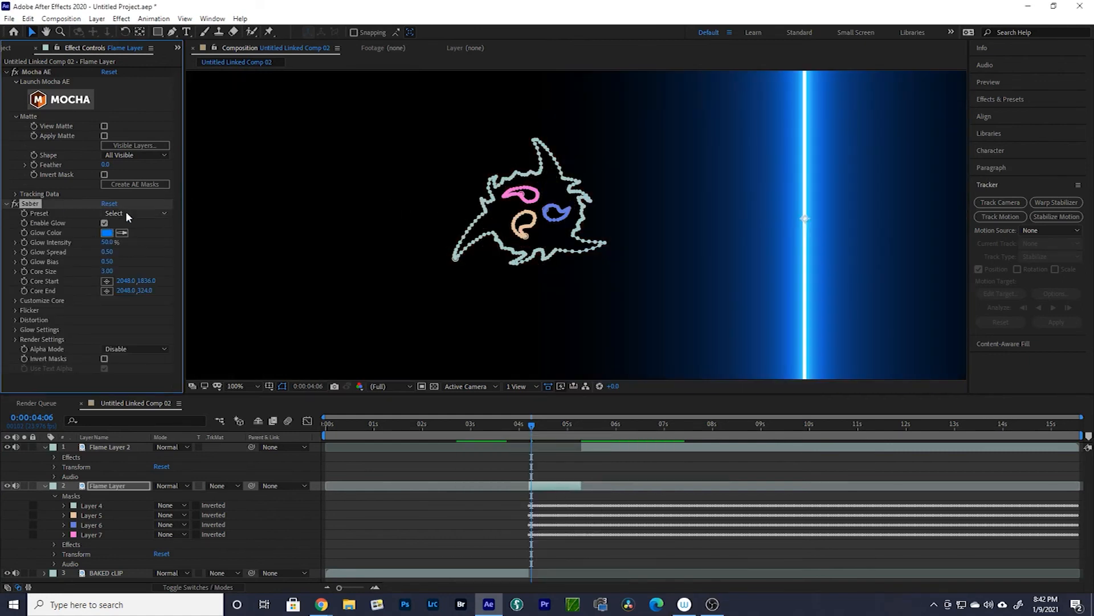
{"action": "left_click", "coordinate": [127, 214]}
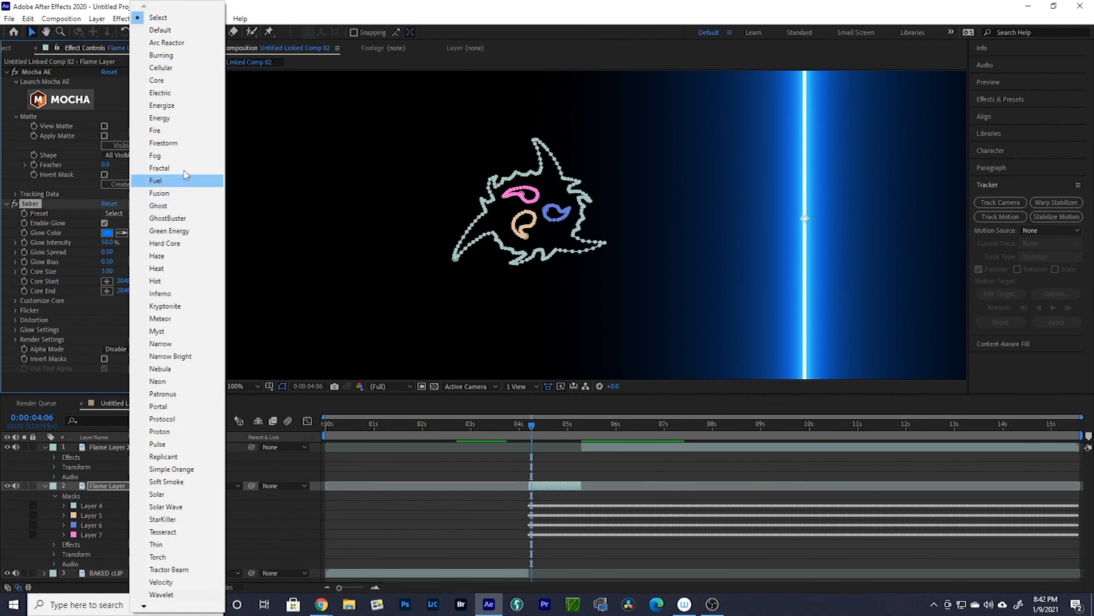
{"action": "left_click", "coordinate": [185, 119]}
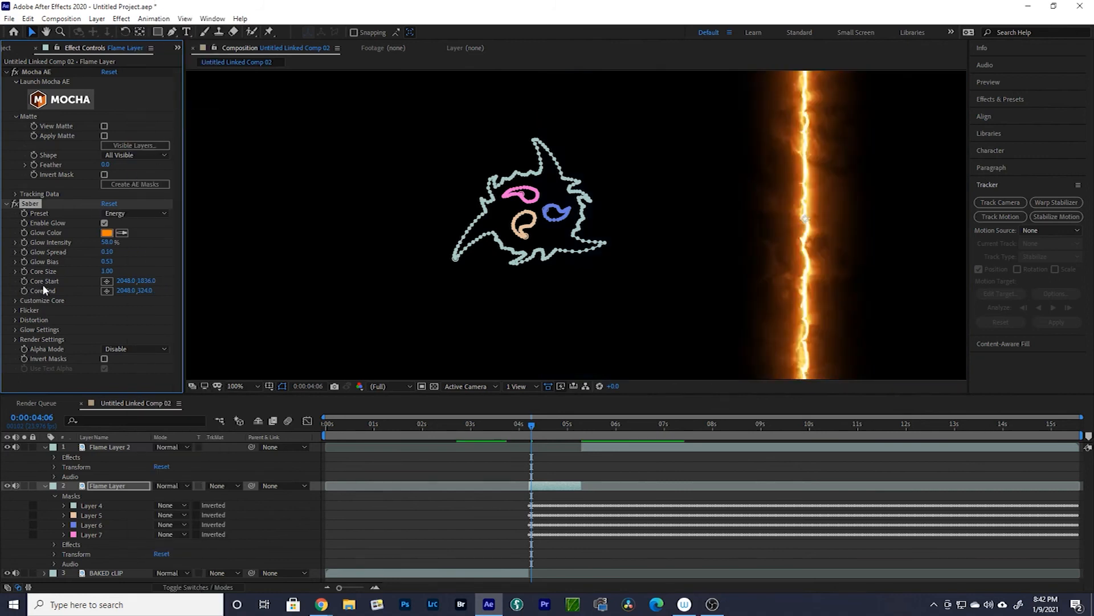
Set the Saber core type to Layer Masks so the glow follows the tracked mark outlines.
{"action": "left_click", "coordinate": [18, 302]}
{"action": "scroll", "coordinate": [18, 302], "scroll_direction": "down", "scroll_amount": 1}
{"action": "left_click", "coordinate": [136, 271]}
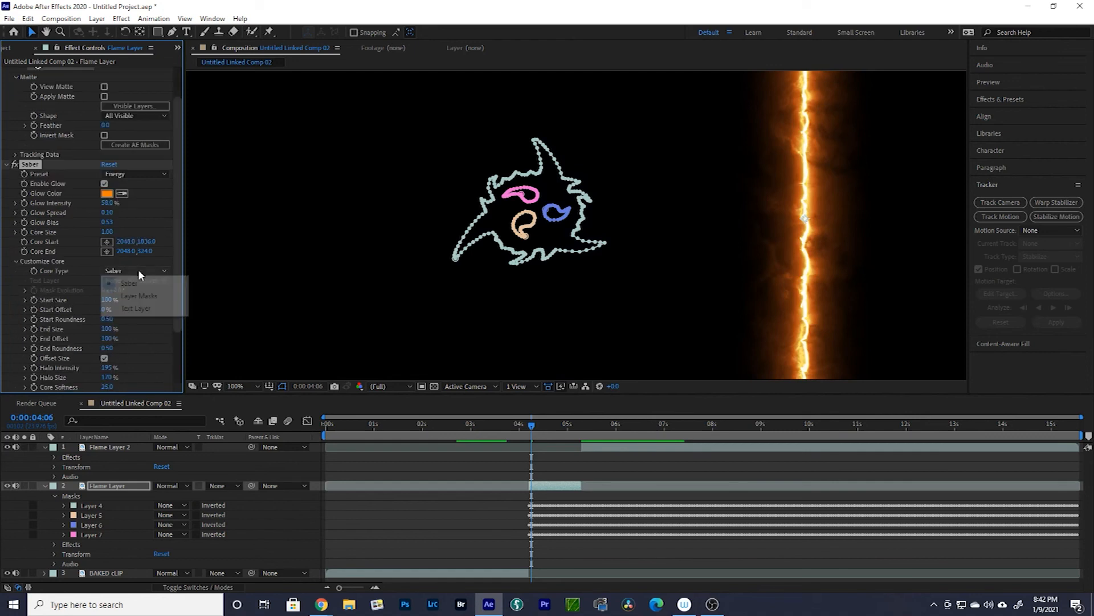
{"action": "left_click", "coordinate": [158, 297]}
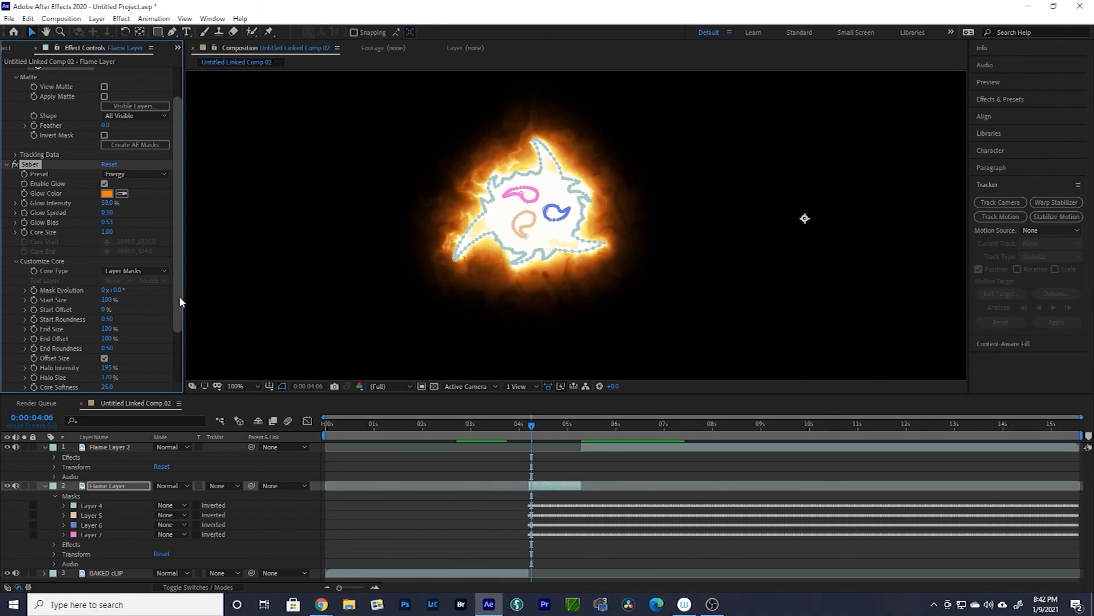
Set Saber's glow intensity to 30% and its start size to 66%.
{"action": "scroll", "coordinate": [524, 210], "scroll_direction": "up", "scroll_amount": 4}
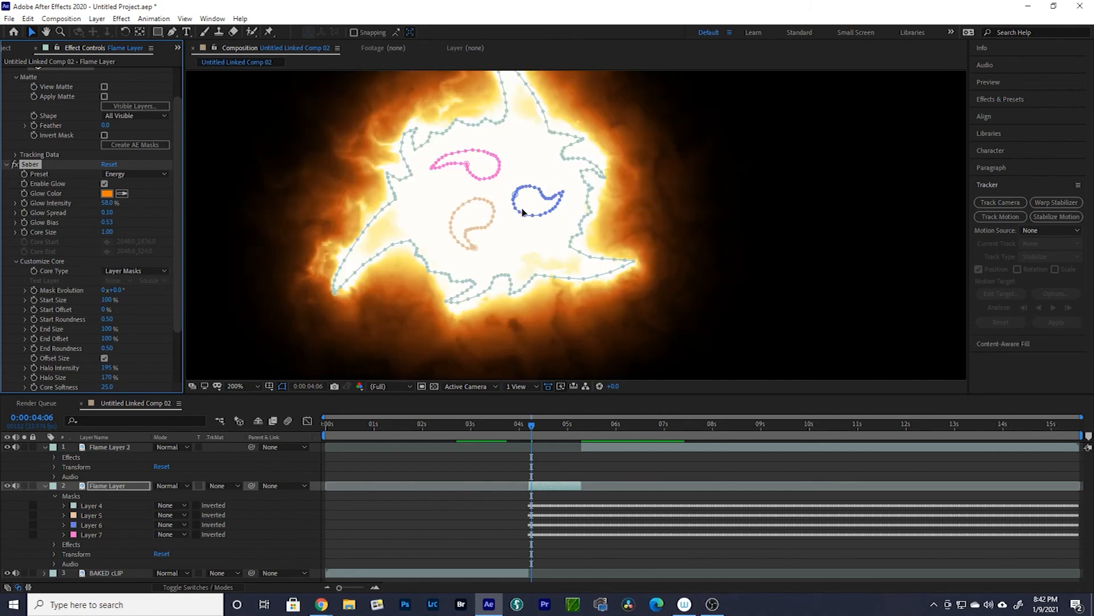
{"action": "scroll", "coordinate": [519, 212], "scroll_direction": "down", "scroll_amount": 2}
{"action": "mouse_move", "coordinate": [102, 203]}
{"action": "left_mouse_down"}
{"action": "mouse_move", "coordinate": [81, 209]}
{"action": "mouse_move", "coordinate": [96, 212]}
{"action": "left_mouse_up"}
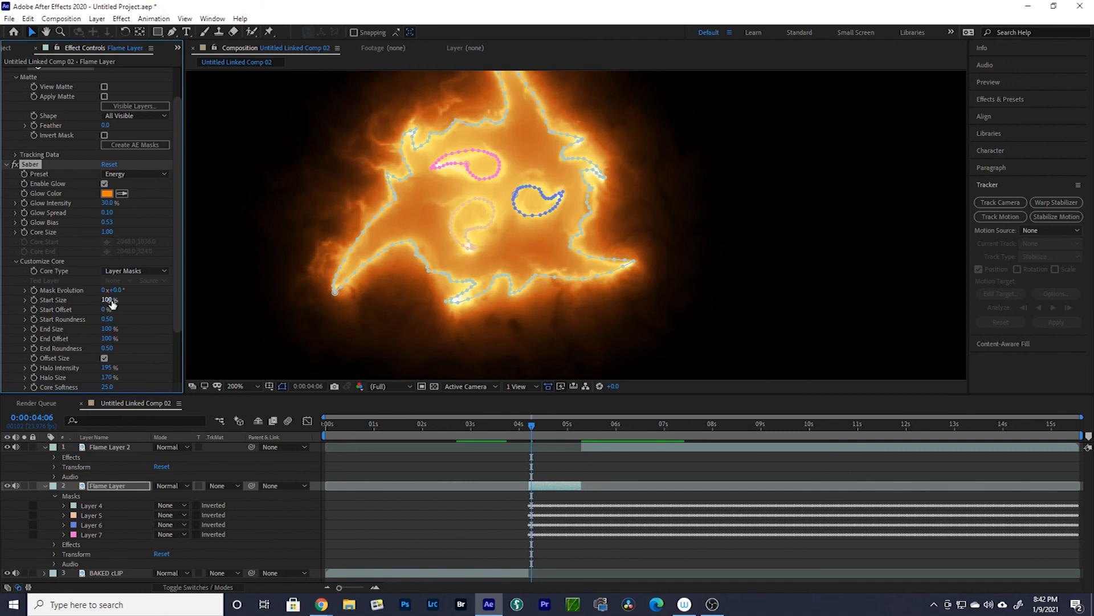
{"action": "left_click_drag", "start_coordinate": [103, 302], "coordinate": [98, 305]}
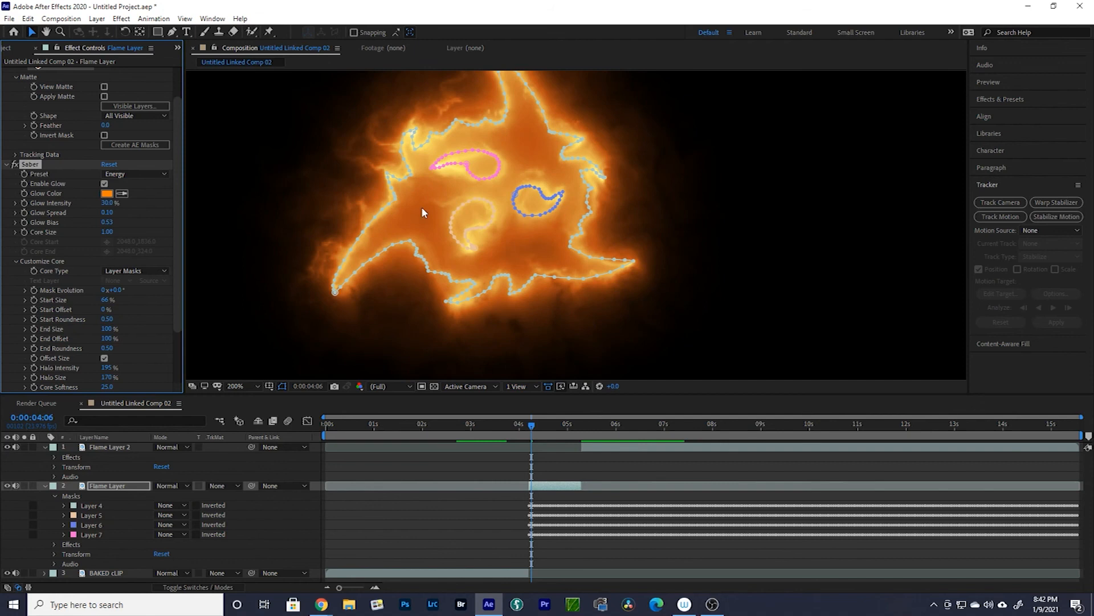
{"action": "scroll", "coordinate": [14, 364], "scroll_direction": "down", "scroll_amount": 5}
{"action": "scroll", "coordinate": [14, 364], "scroll_direction": "down", "scroll_amount": 2}
{"action": "double_click", "coordinate": [482, 231]}
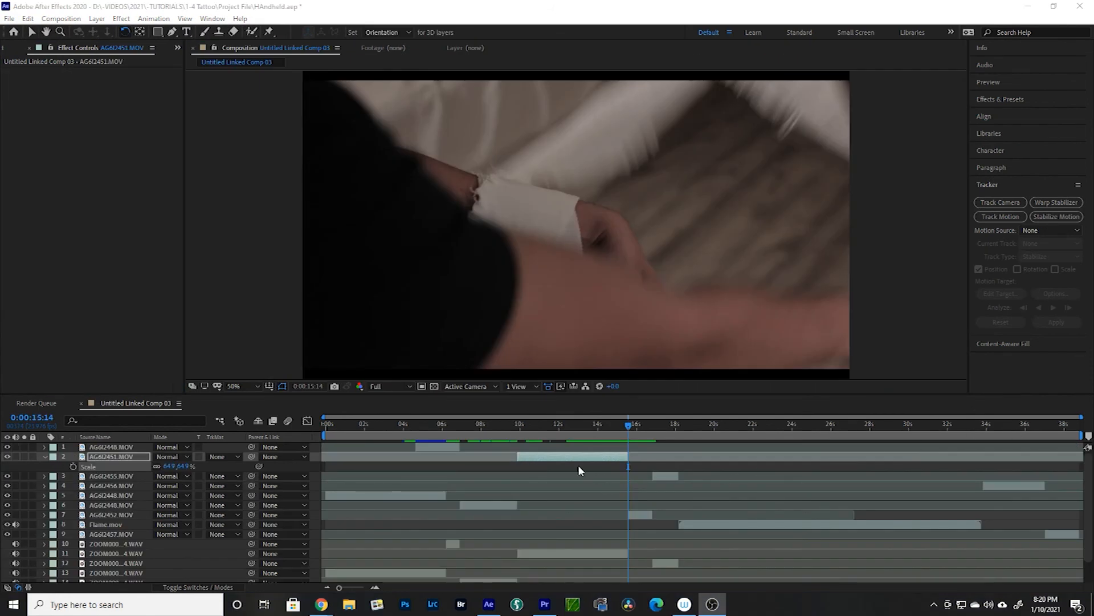
Review the cut around 0:00:15:14 in Untitled Linked Comp 03, park there, and select the AG6I2452.MOV clip that starts at it.
{"action": "left_click", "coordinate": [618, 426]}
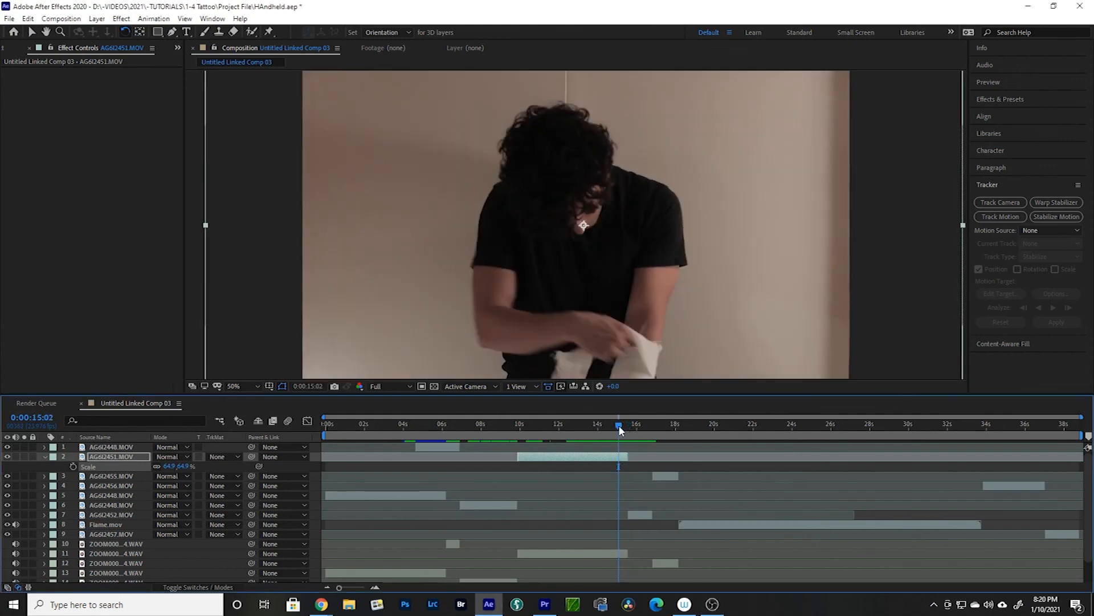
{"action": "left_click_drag", "start_coordinate": [623, 437], "coordinate": [642, 433]}
{"action": "left_click", "coordinate": [629, 433]}
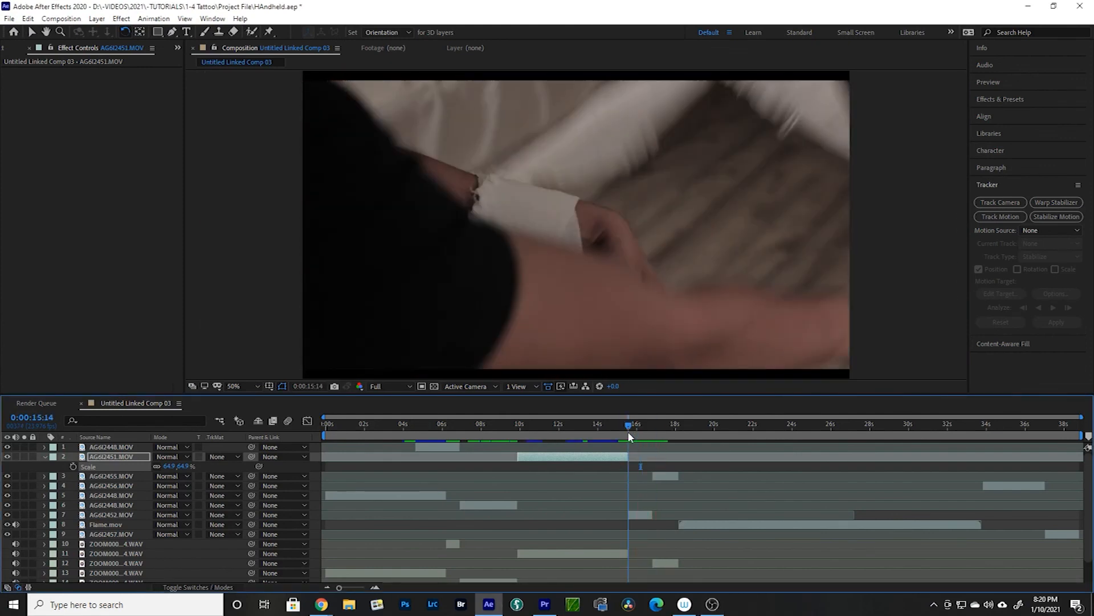
{"action": "left_click", "coordinate": [640, 515]}
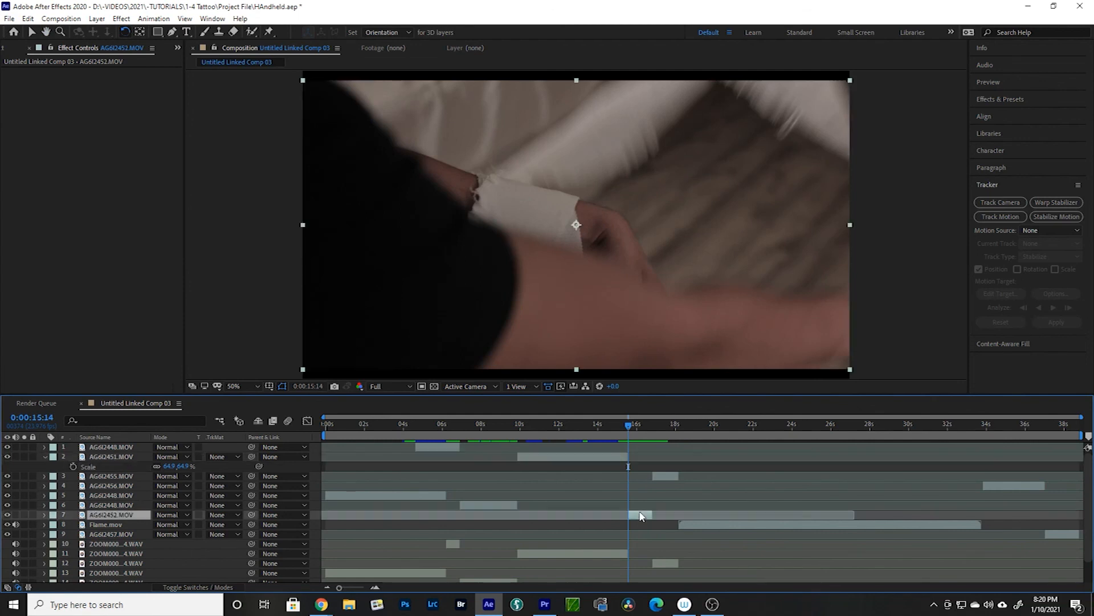
{"action": "left_click", "coordinate": [43, 457]}
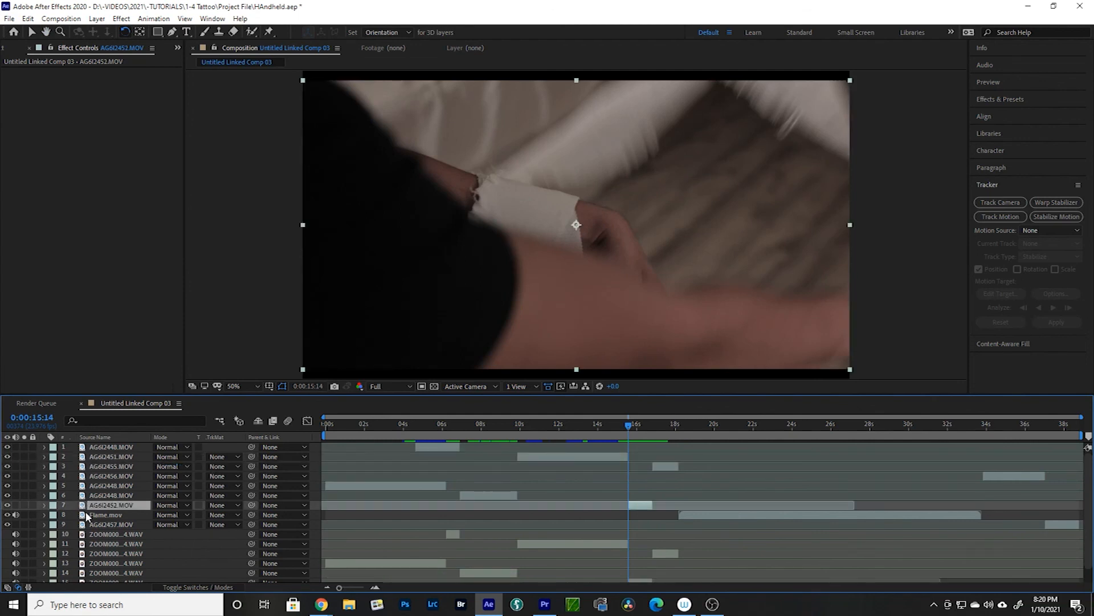
Add the expression wiggle(1,35) to the Position of the AG6I2452.MOV layer.
{"action": "key", "text": "p"}
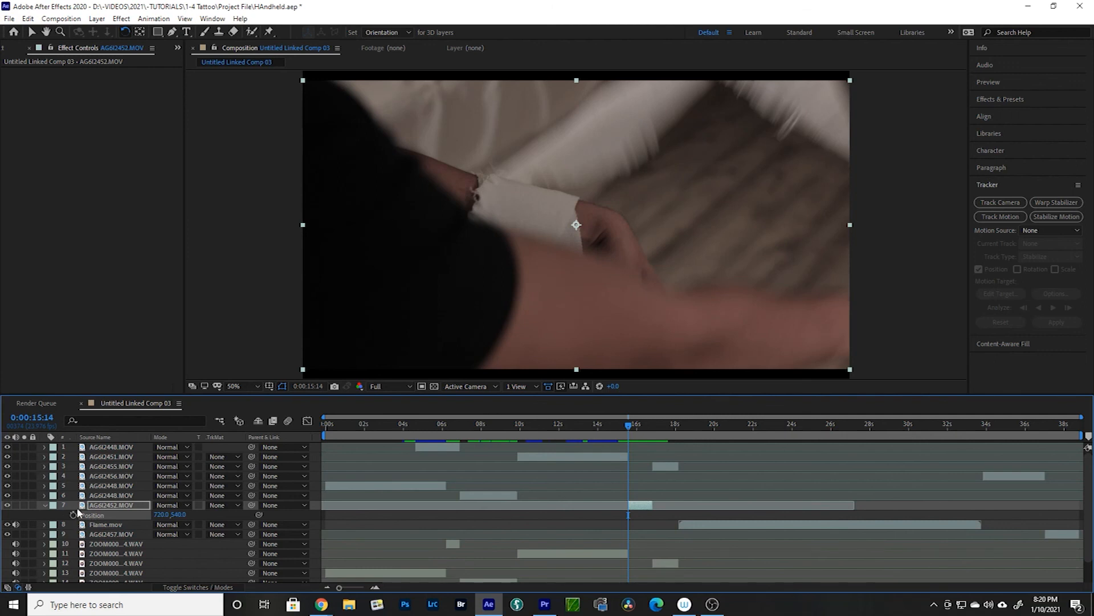
{"action": "left_click", "coordinate": [73, 515], "text": "alt"}
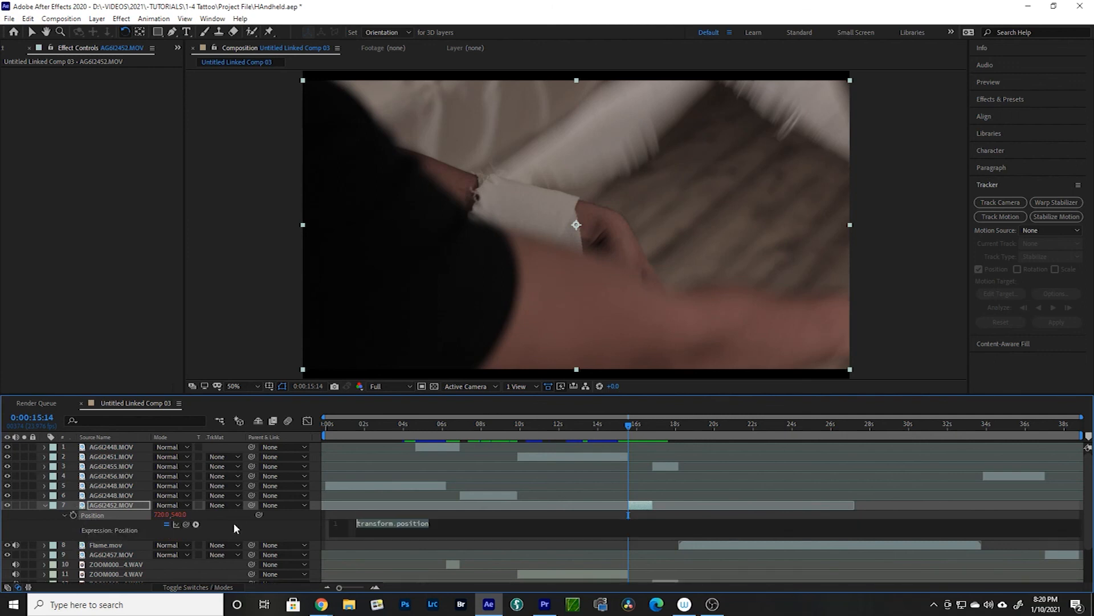
{"action": "type", "text": "w"}
{"action": "key", "text": "Down"}
{"action": "key", "text": "Down"}
{"action": "key", "text": "Return"}
{"action": "type", "text": "1,35"}
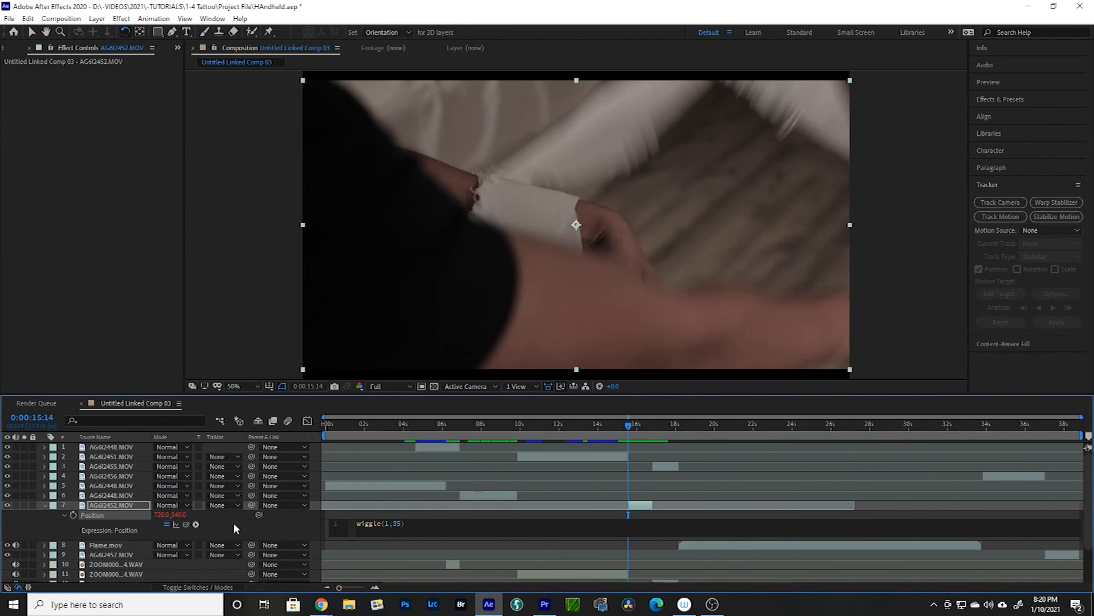
{"action": "left_click", "coordinate": [559, 542]}
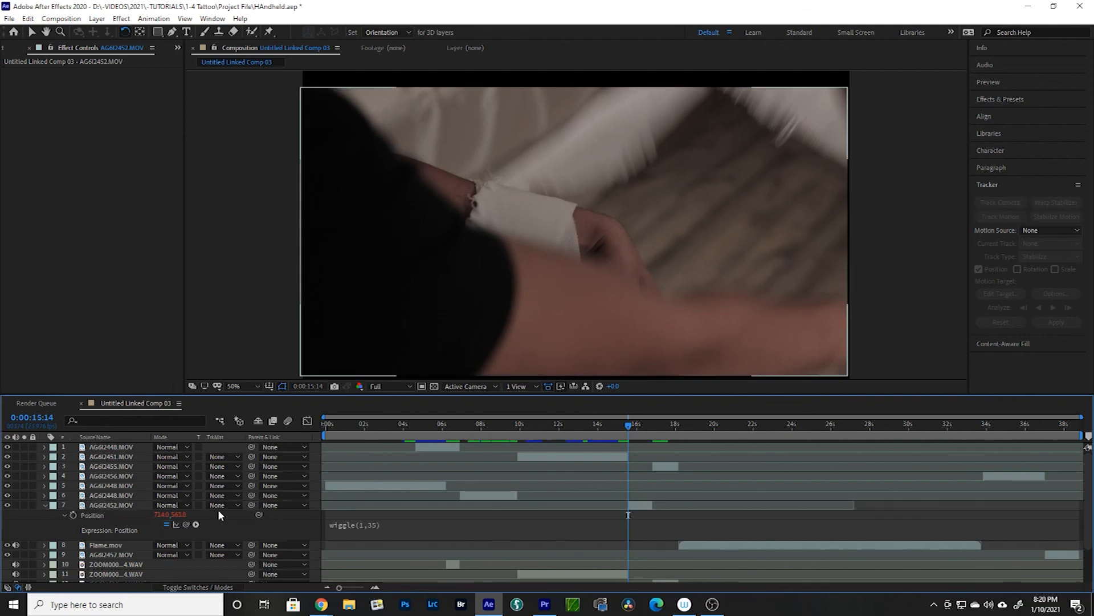
Preview the wiggle motion on the arm-wrap clip from 0:00:15:14 and from 0:00:15:19.
{"action": "key", "text": "space"}
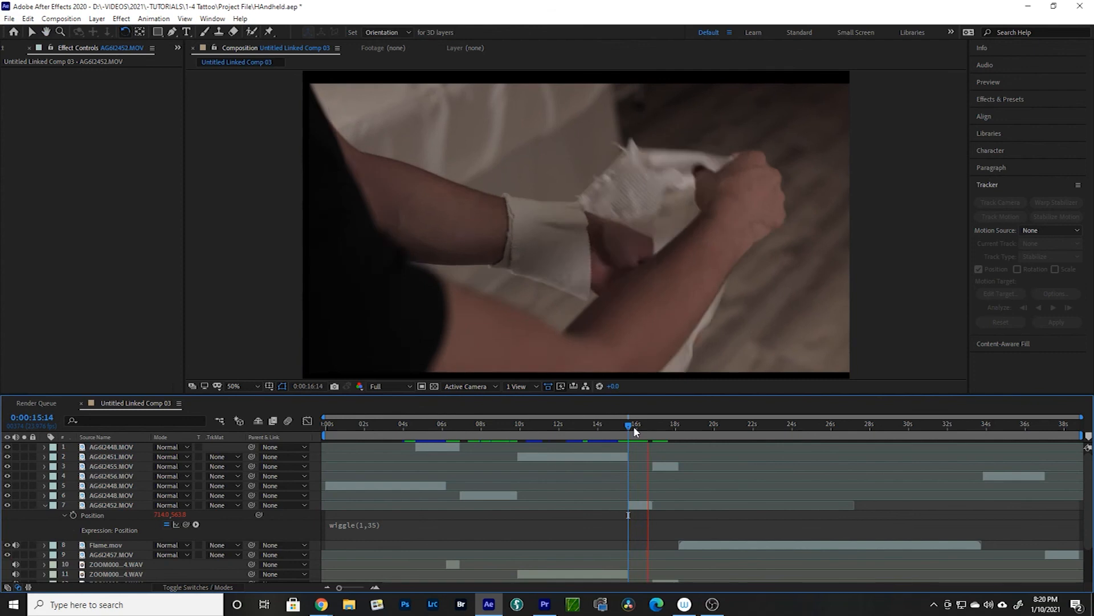
{"action": "left_click", "coordinate": [634, 426]}
{"action": "key", "text": "space"}
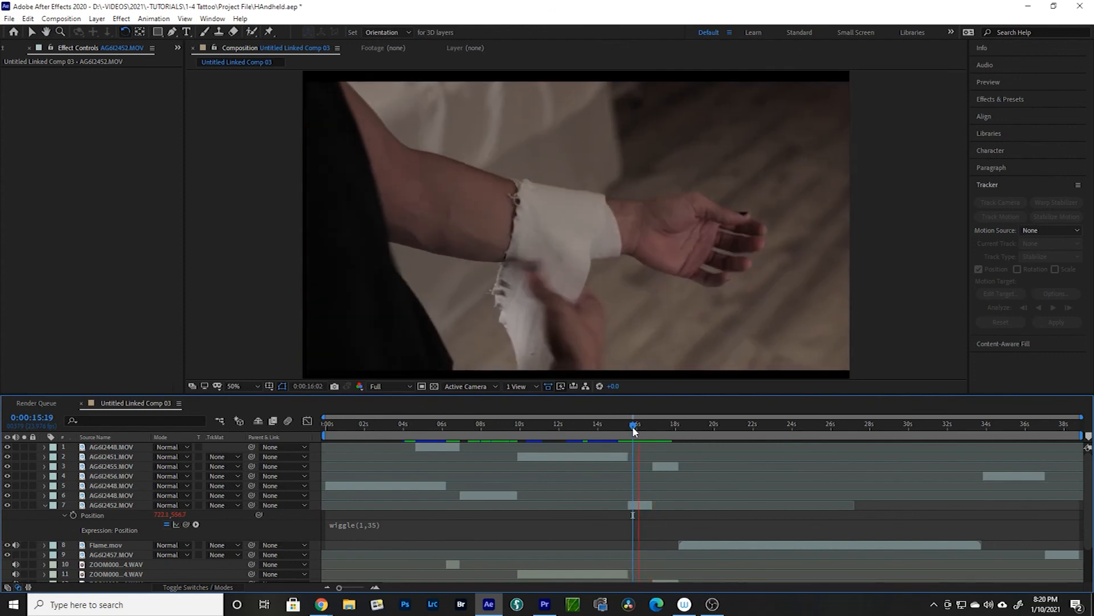
{"action": "key", "text": "space"}
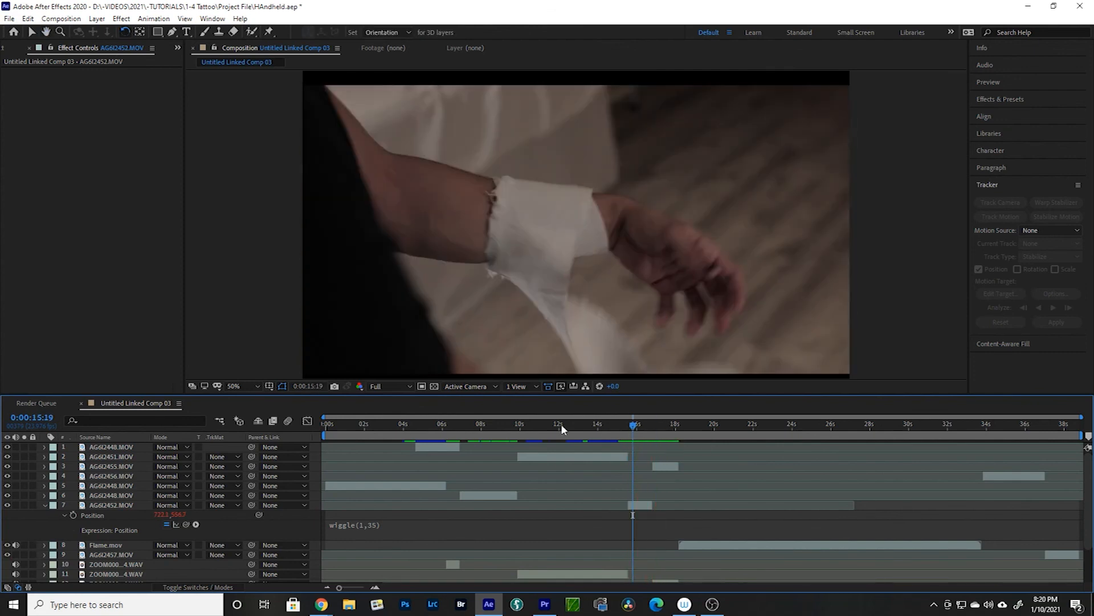
Scale the AG6I2452.MOV layer up to 67.9% to hide the frame edges exposed by the wiggle.
{"action": "left_click", "coordinate": [112, 504]}
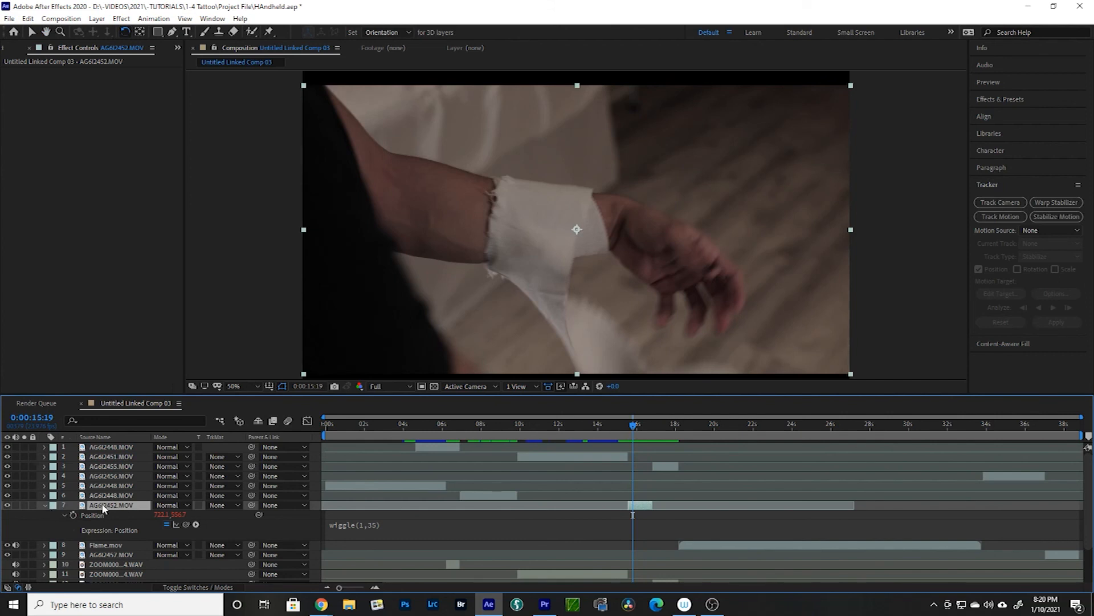
{"action": "key", "text": "s"}
{"action": "left_click_drag", "start_coordinate": [167, 516], "coordinate": [179, 516]}
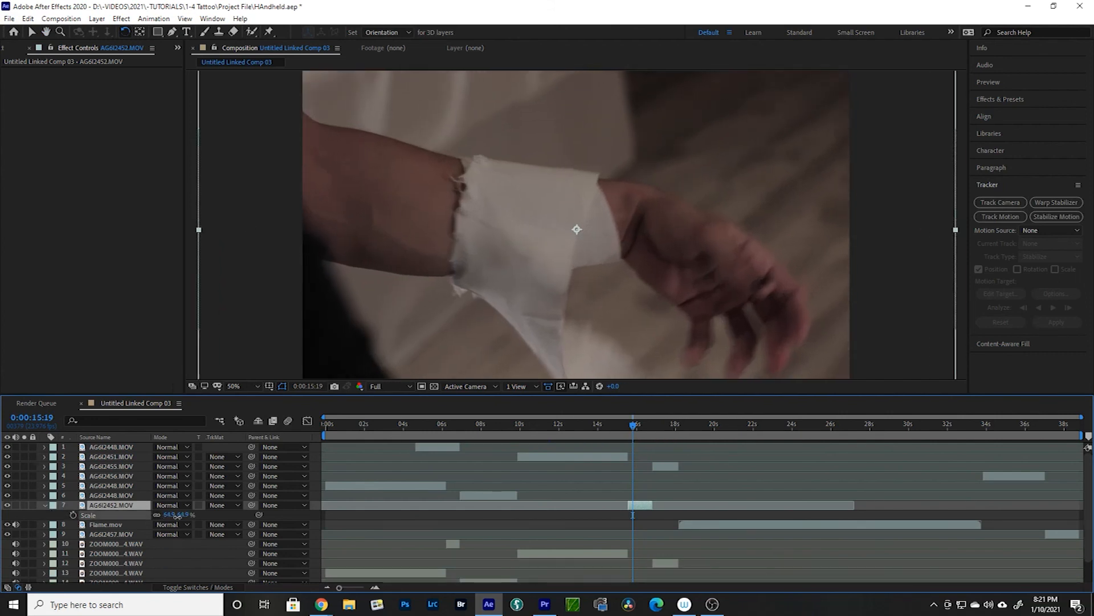
Preview the scaled, wiggling clip together with the cuts before and after it.
{"action": "key", "text": "space"}
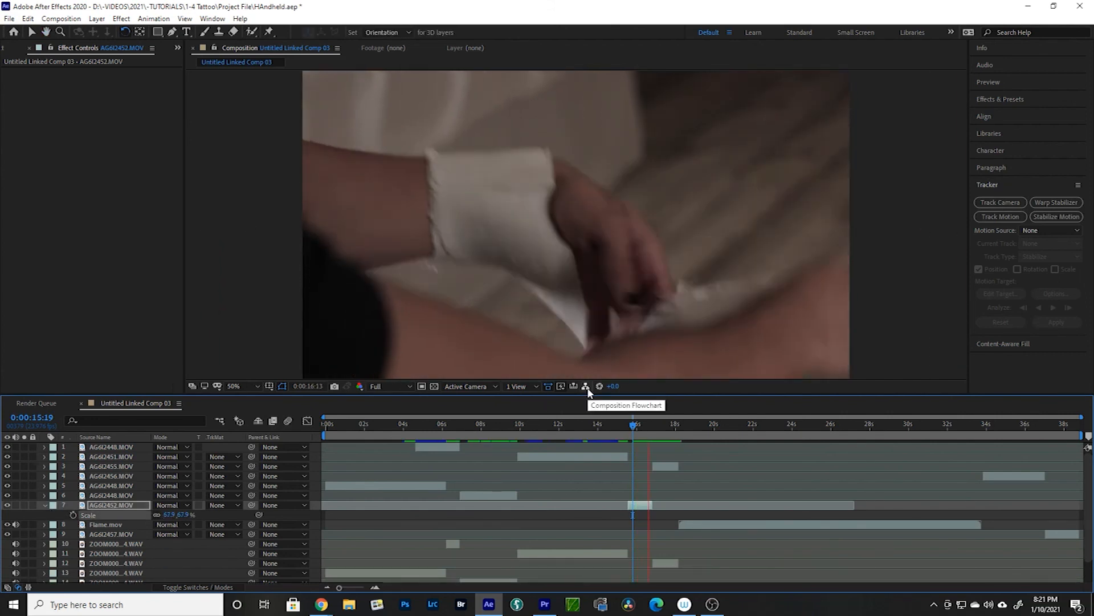
{"action": "left_click", "coordinate": [636, 433]}
{"action": "left_click", "coordinate": [625, 432]}
{"action": "key", "text": "space"}
{"action": "key", "text": "space"}
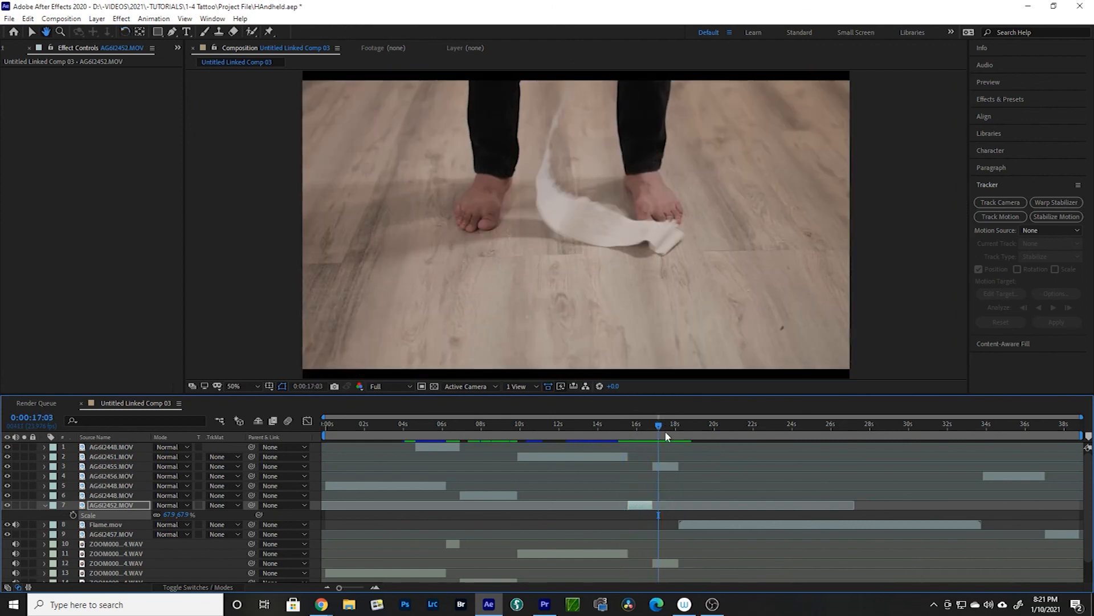